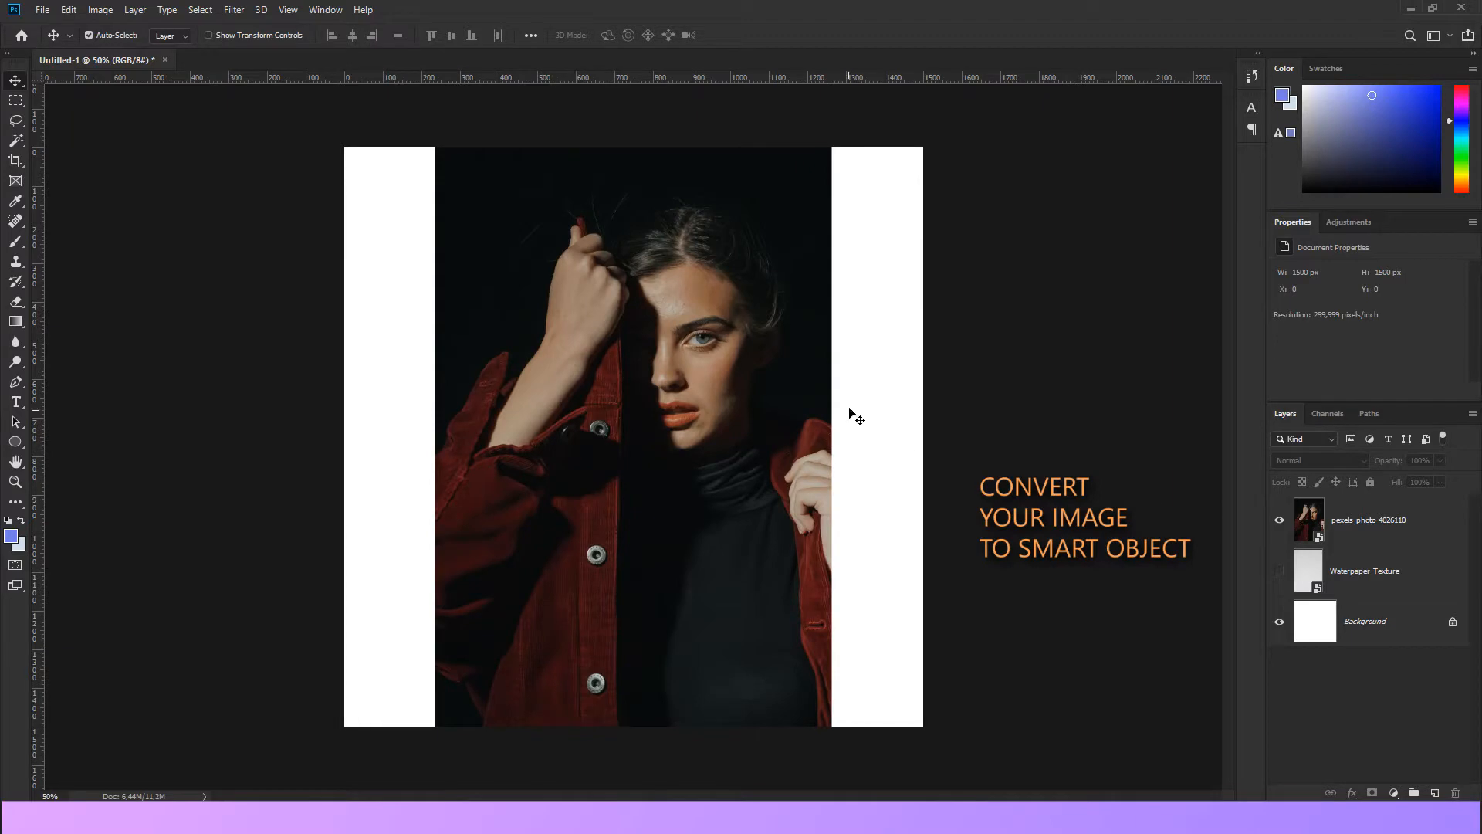
Convert the portrait layer to a smart object and apply the Dry Brush filter with brush size 2, detail 8 and texture 1
{"action": "right_click", "coordinate": [1393, 528]}
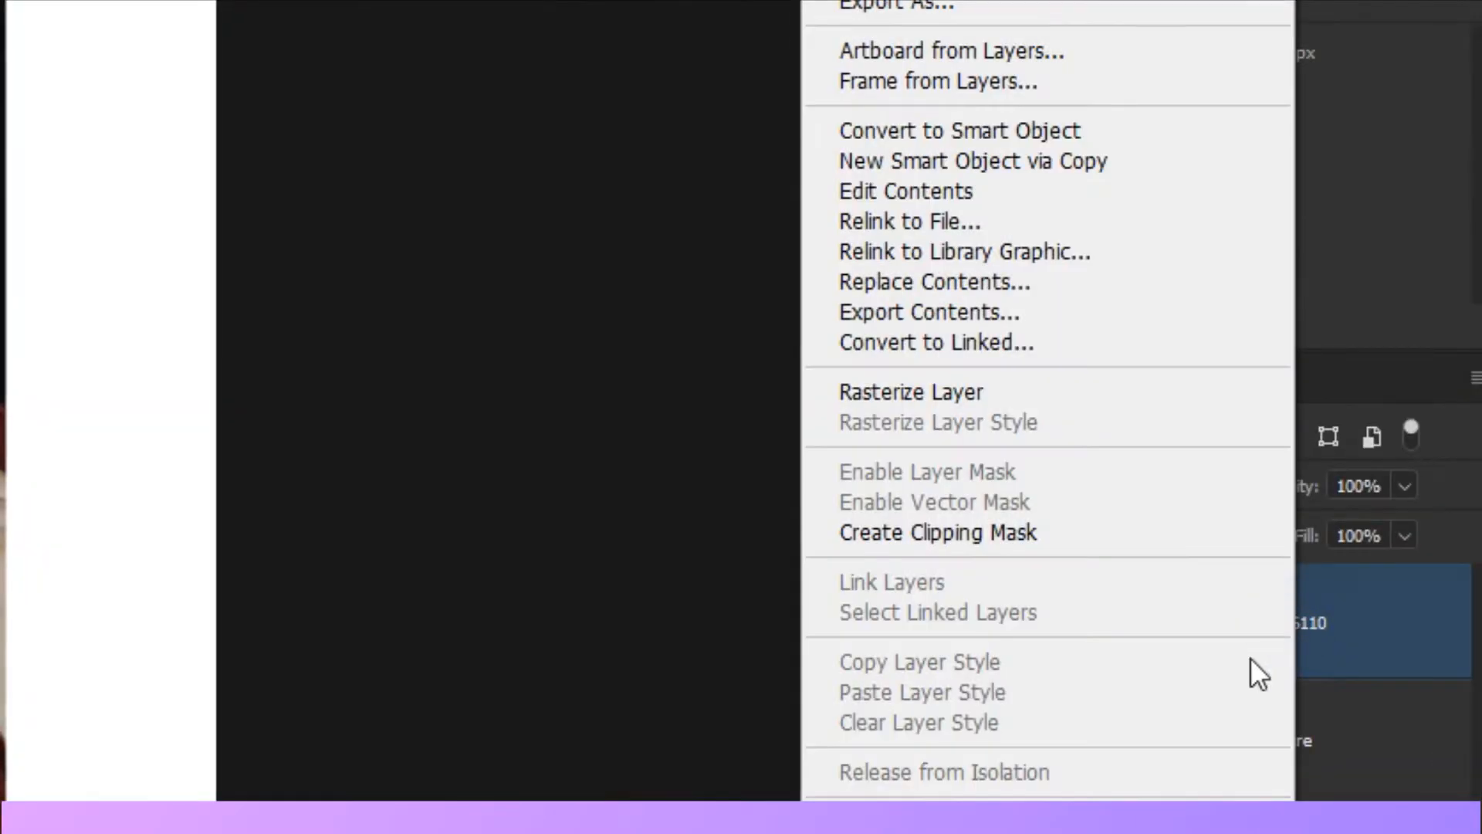
{"action": "left_click", "coordinate": [915, 135]}
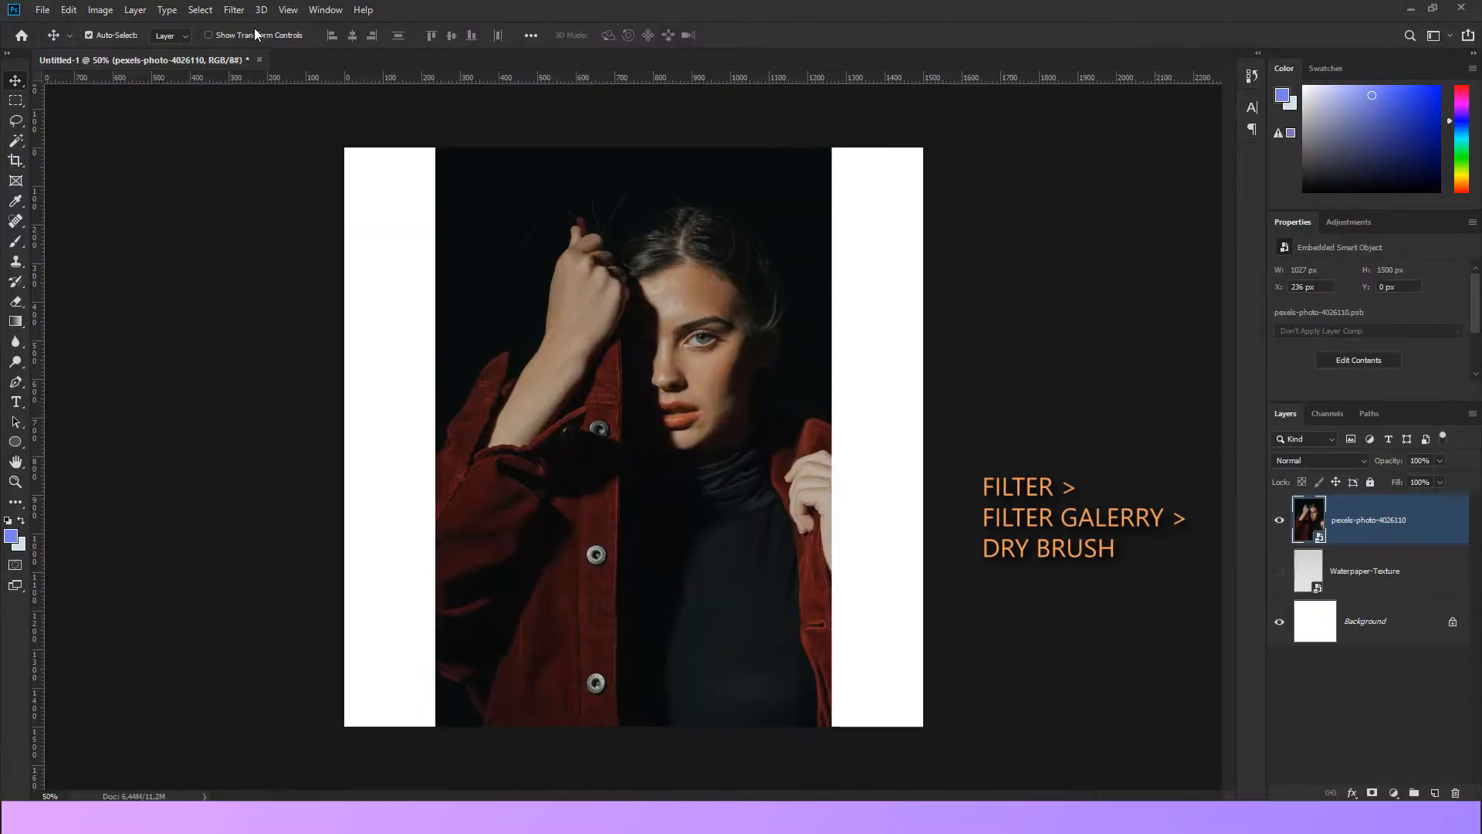
{"action": "left_click", "coordinate": [241, 9]}
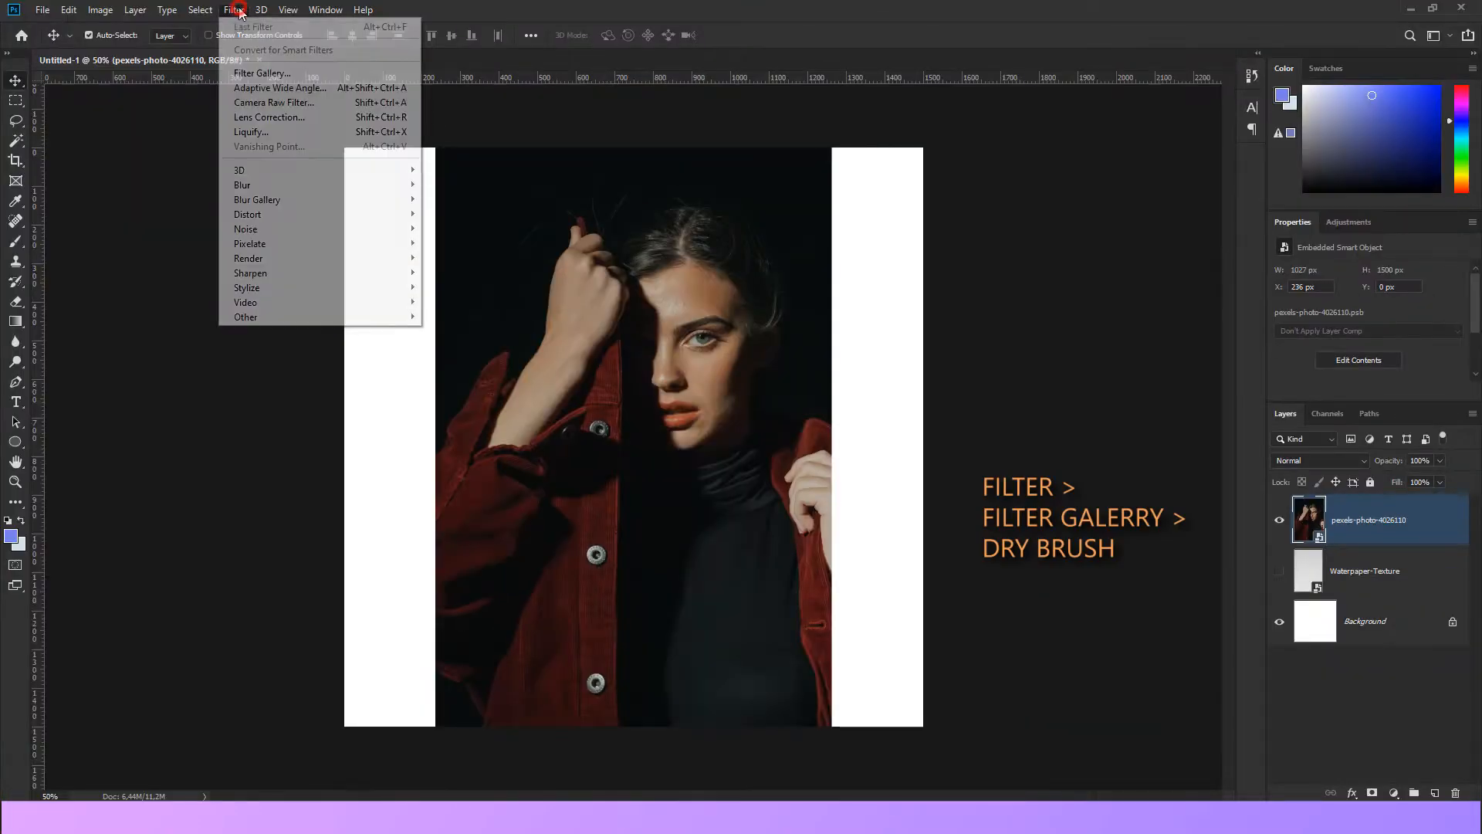
{"action": "left_click", "coordinate": [286, 75]}
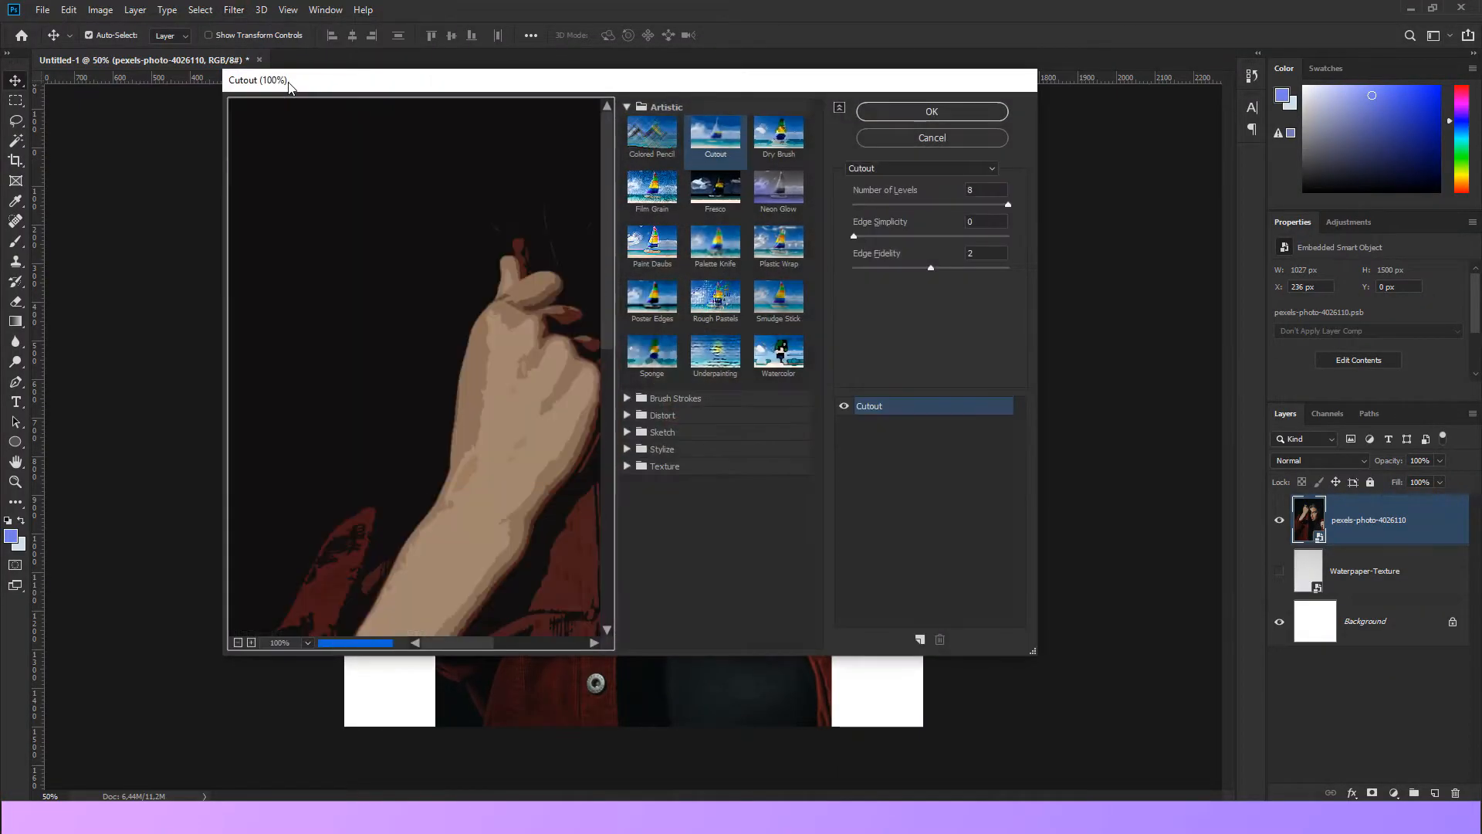
{"action": "left_click_drag", "start_coordinate": [578, 415], "coordinate": [277, 382]}
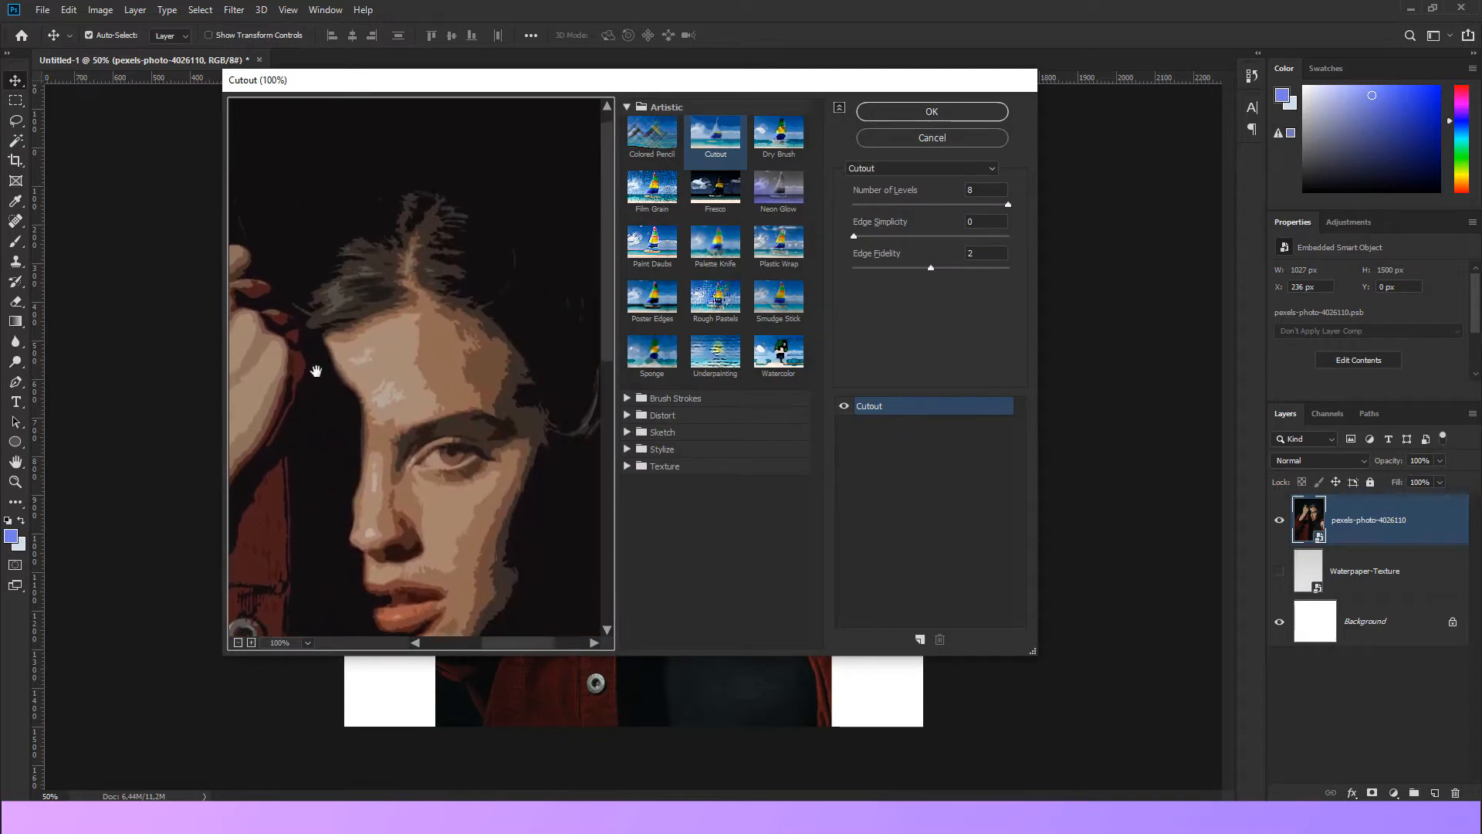
{"action": "left_click", "coordinate": [778, 133]}
{"action": "left_click_drag", "start_coordinate": [483, 370], "coordinate": [482, 312]}
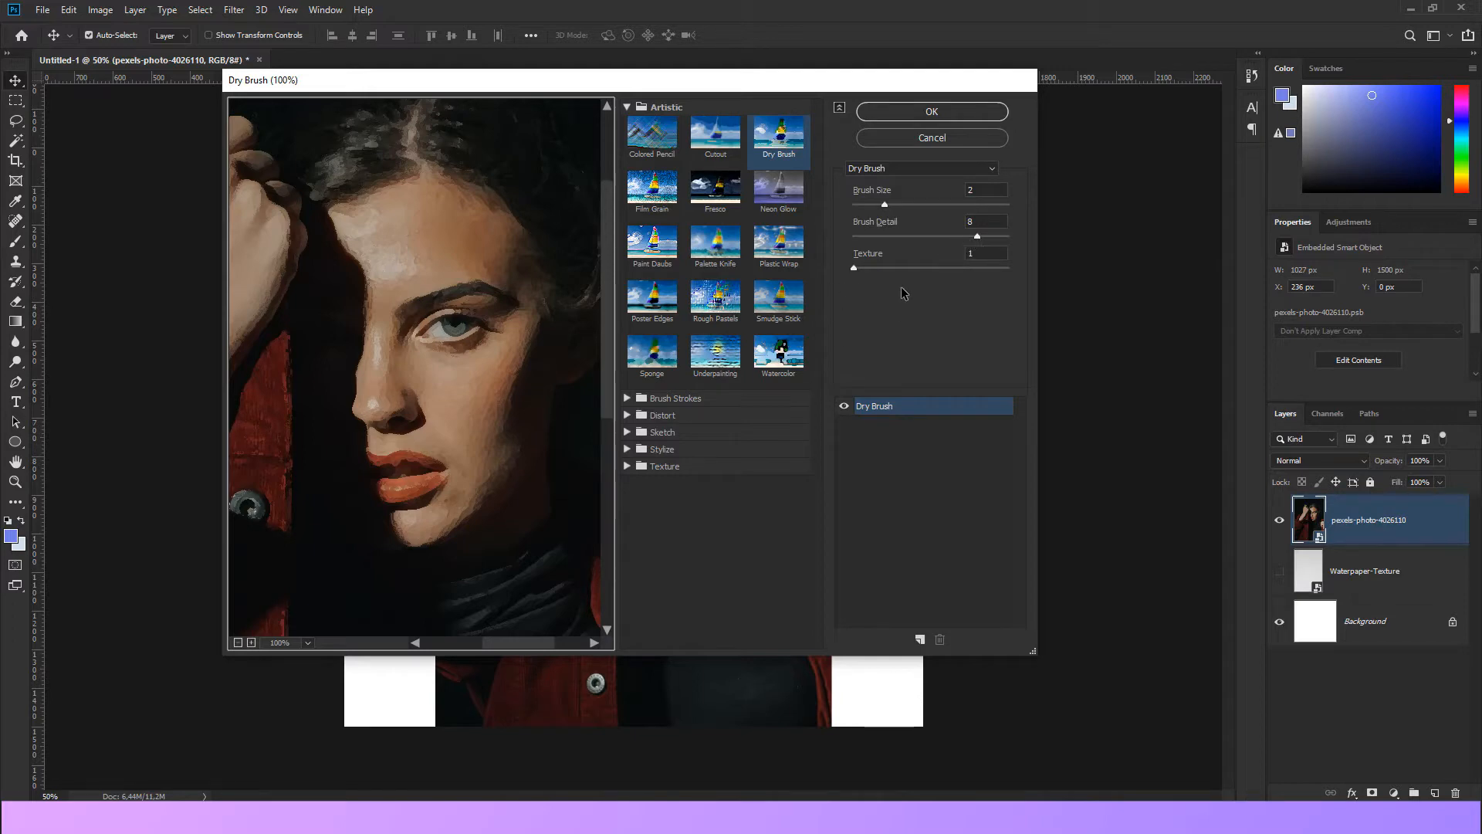
{"action": "left_click", "coordinate": [958, 117]}
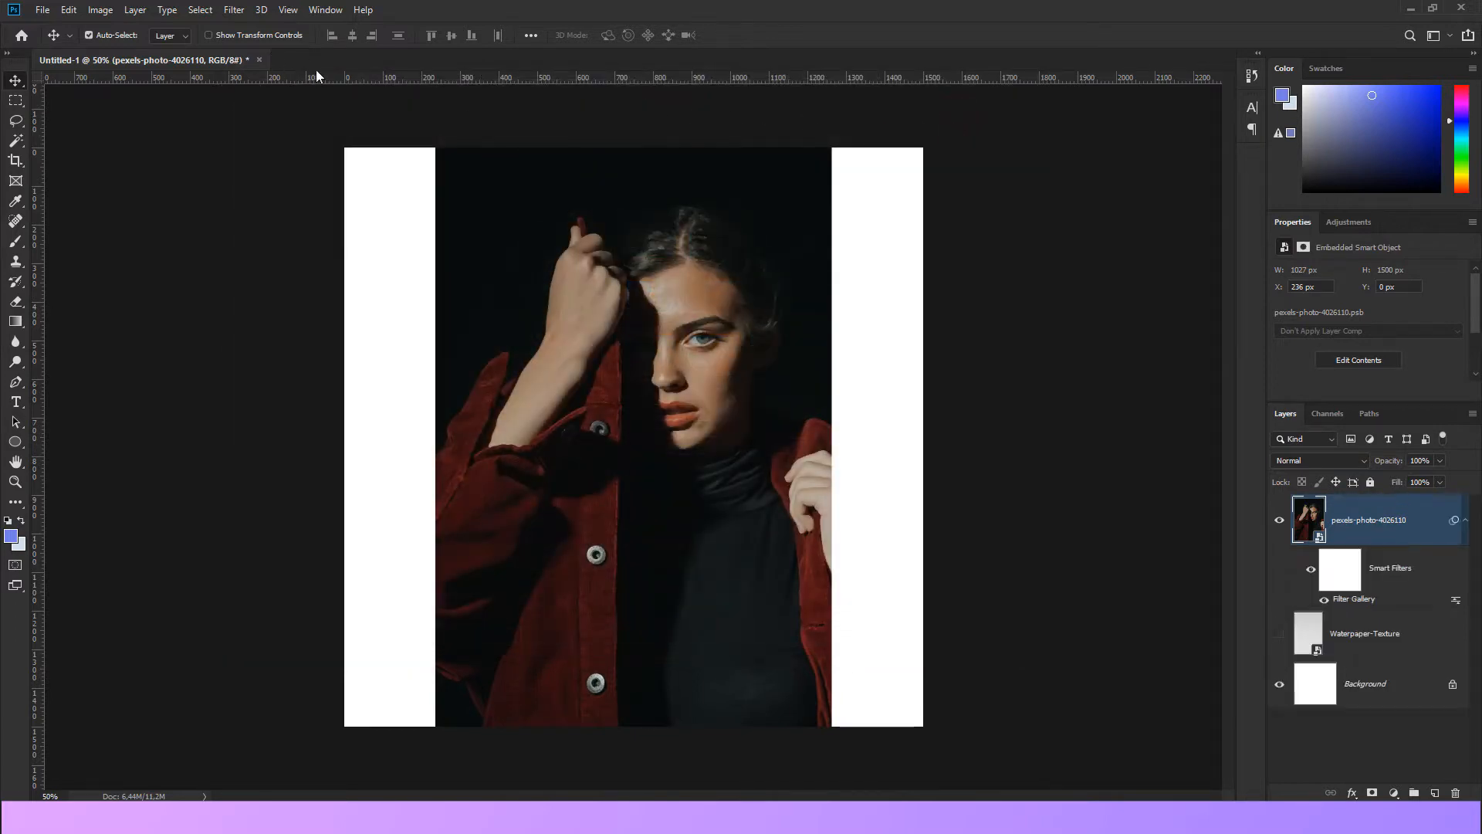
Apply a second Filter Gallery effect, Cutout, to the portrait with 8 levels, edge simplicity 0 and edge fidelity 2
{"action": "left_click", "coordinate": [229, 11]}
{"action": "left_click", "coordinate": [250, 77]}
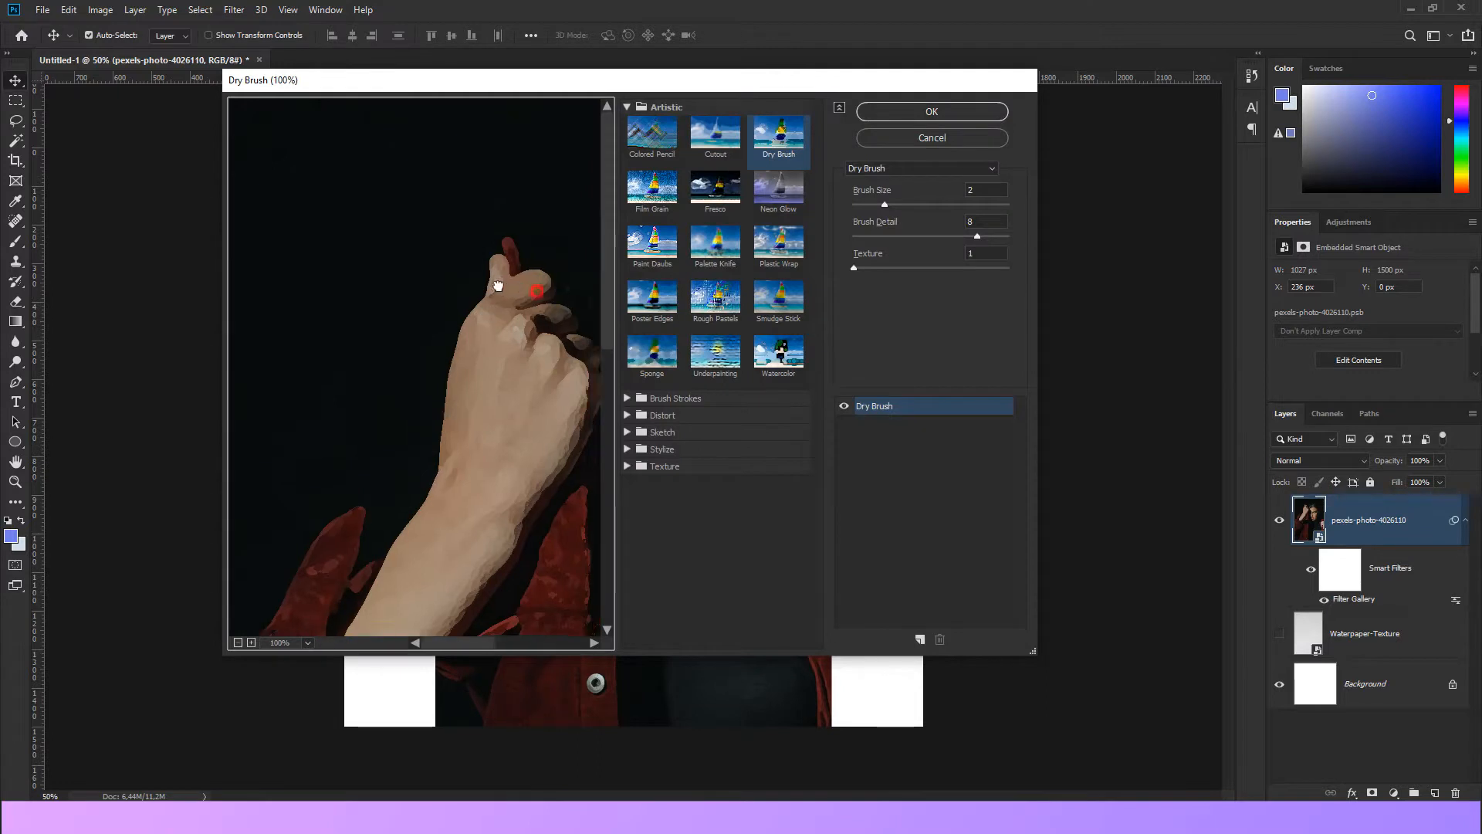
{"action": "mouse_move", "coordinate": [498, 287]}
{"action": "left_mouse_down"}
{"action": "mouse_move", "coordinate": [358, 271]}
{"action": "mouse_move", "coordinate": [298, 198]}
{"action": "mouse_move", "coordinate": [294, 153]}
{"action": "left_mouse_up"}
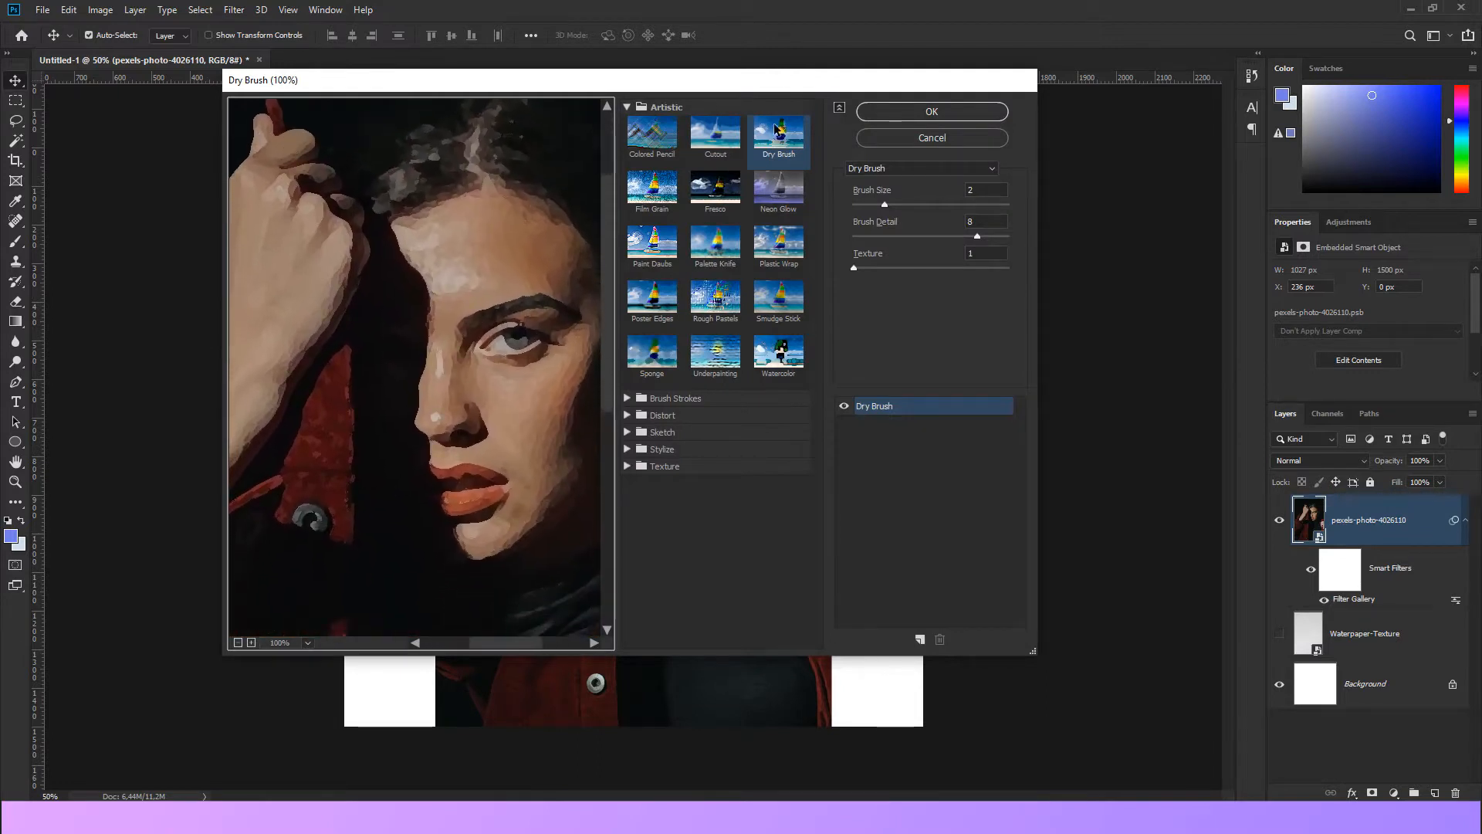
{"action": "left_click", "coordinate": [733, 143]}
{"action": "left_click_drag", "start_coordinate": [490, 452], "coordinate": [465, 431]}
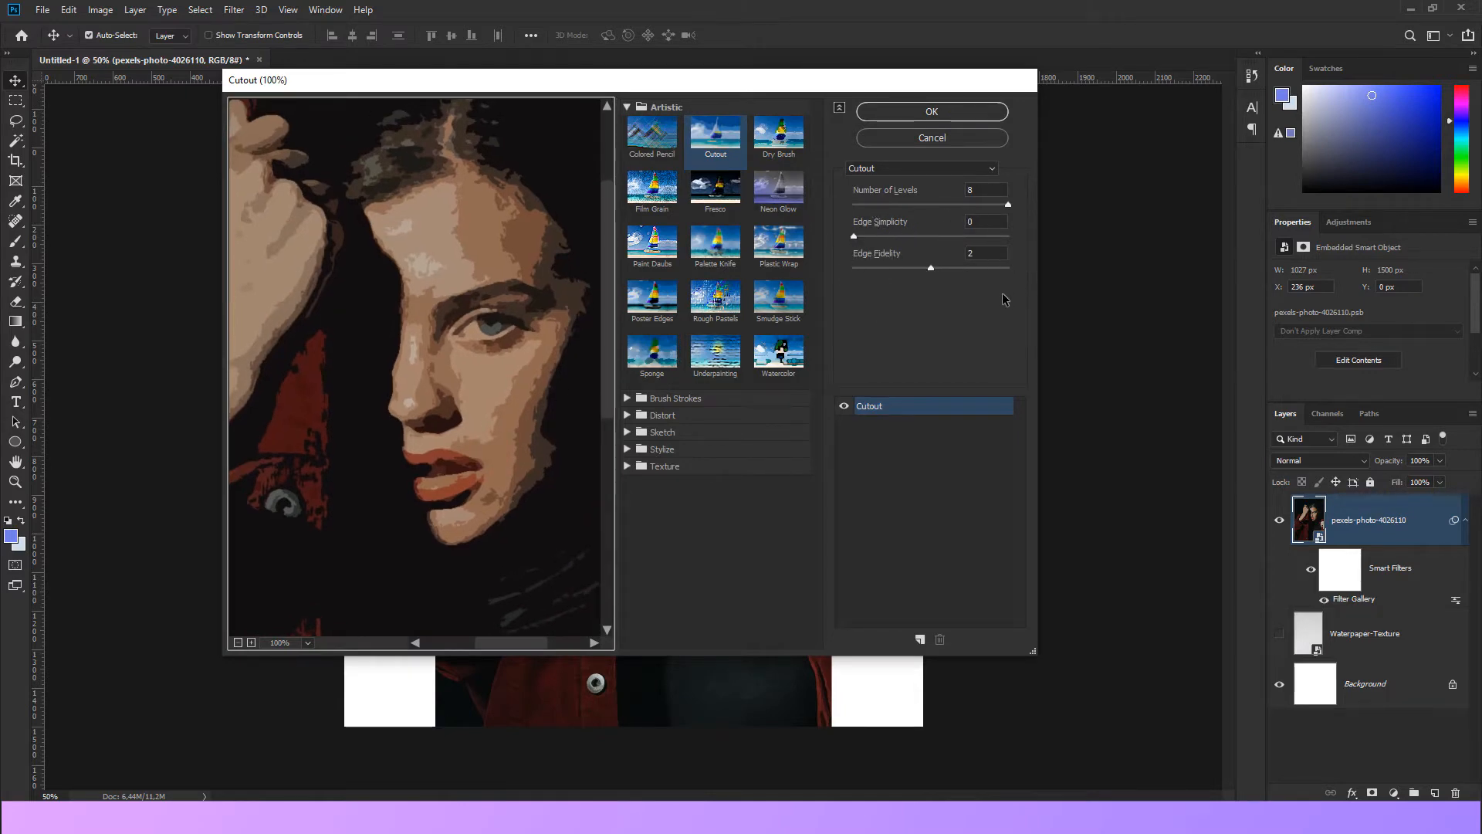
{"action": "left_click", "coordinate": [949, 114]}
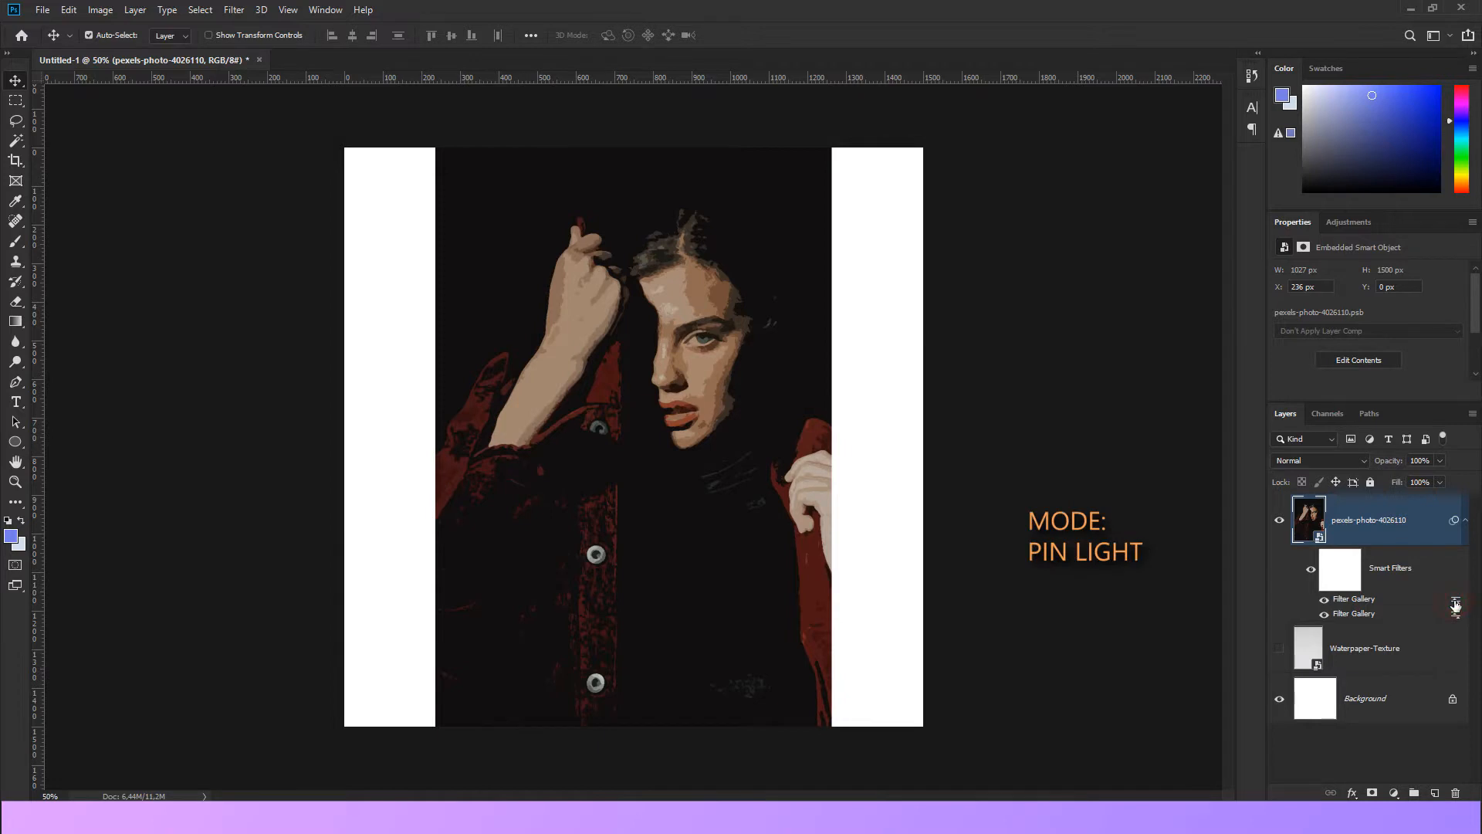
Set the blending mode of the Cutout smart filter to Pin Light
{"action": "double_click", "coordinate": [1457, 600]}
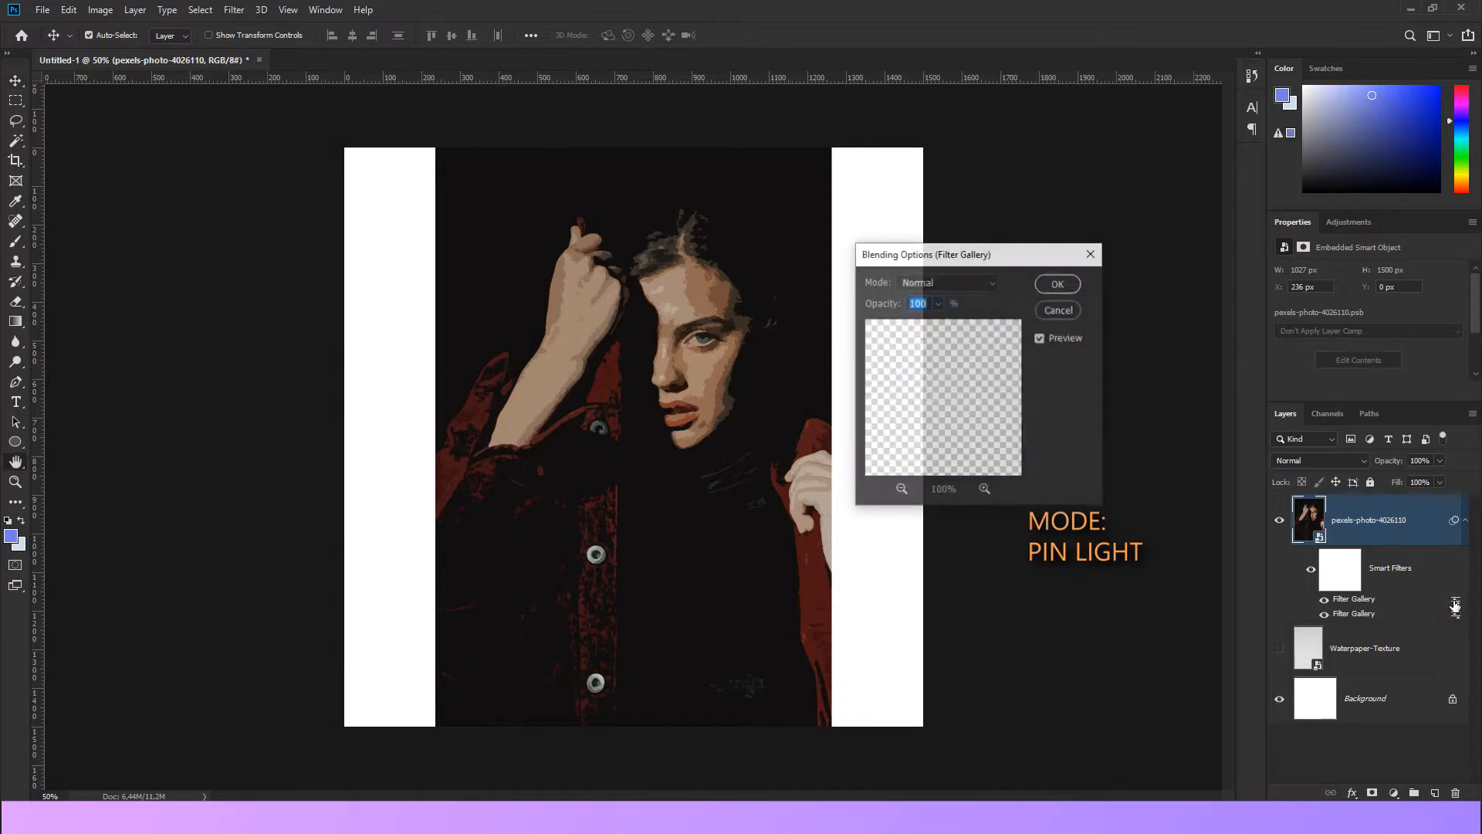
{"action": "left_click", "coordinate": [988, 284]}
{"action": "left_click", "coordinate": [963, 557]}
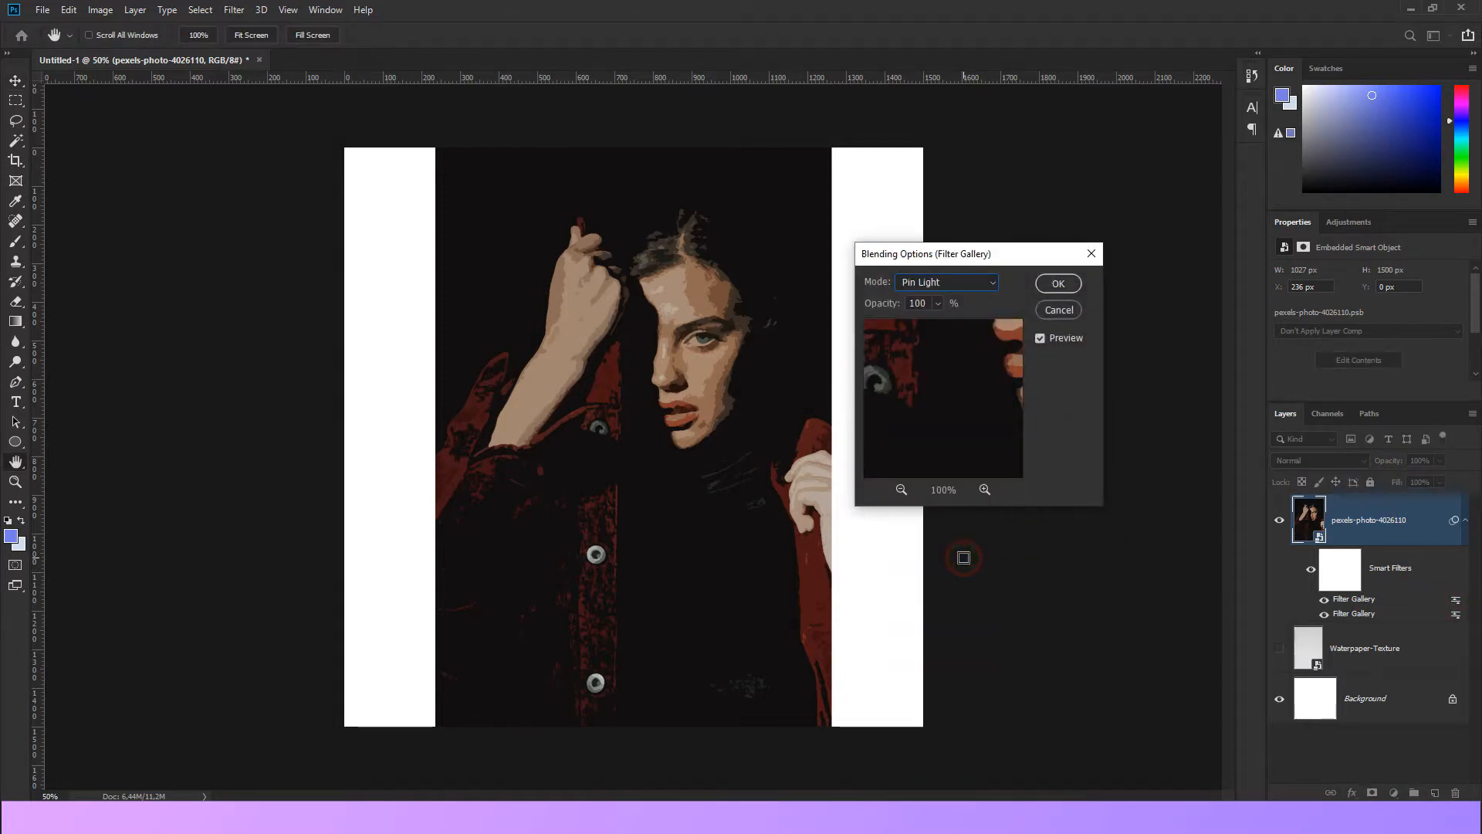
{"action": "left_click", "coordinate": [1060, 283]}
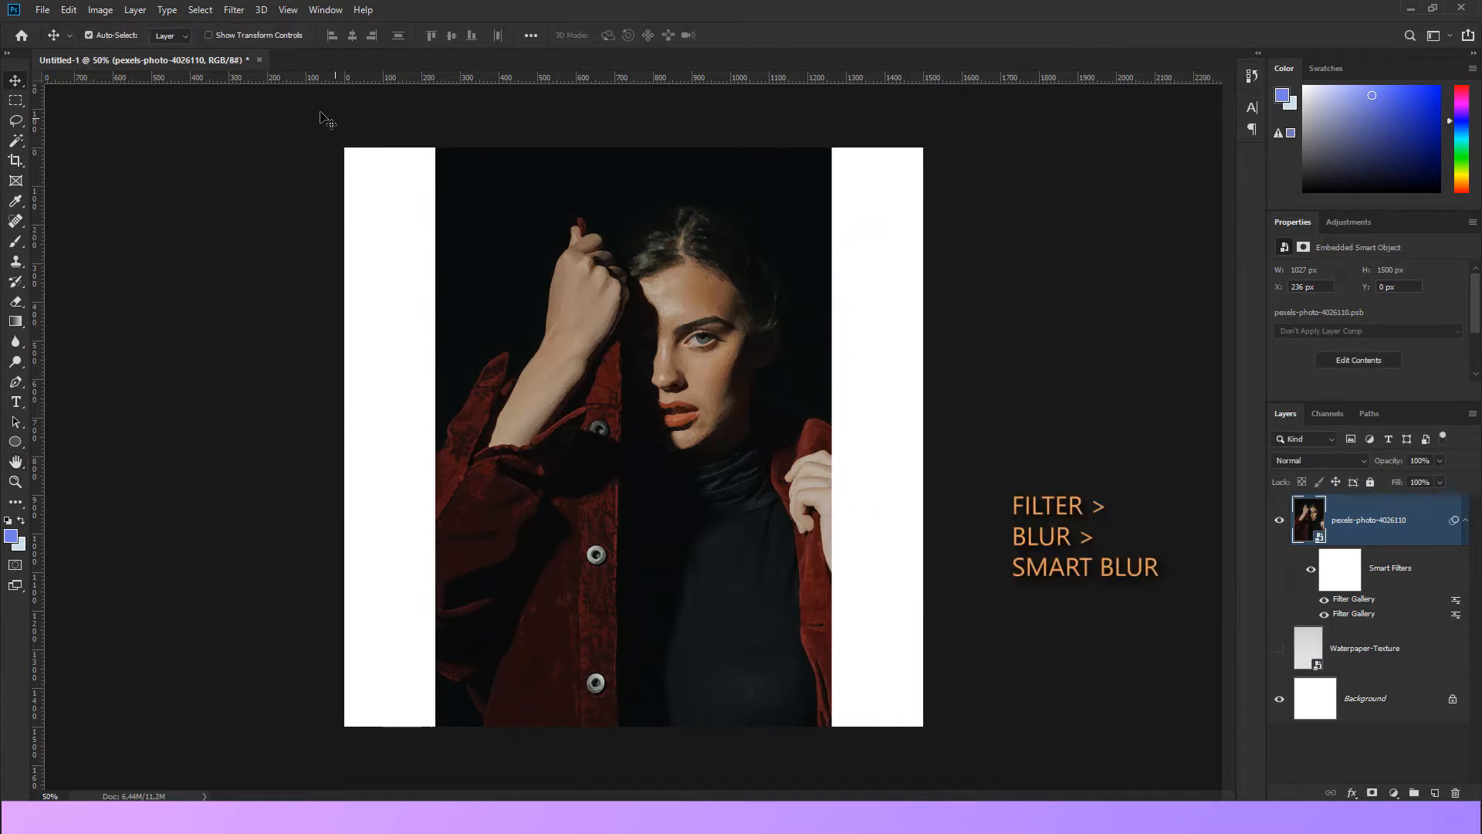
Apply a Smart Blur filter to the portrait with radius 6.1, threshold 100, low quality and normal mode
{"action": "left_click", "coordinate": [235, 10]}
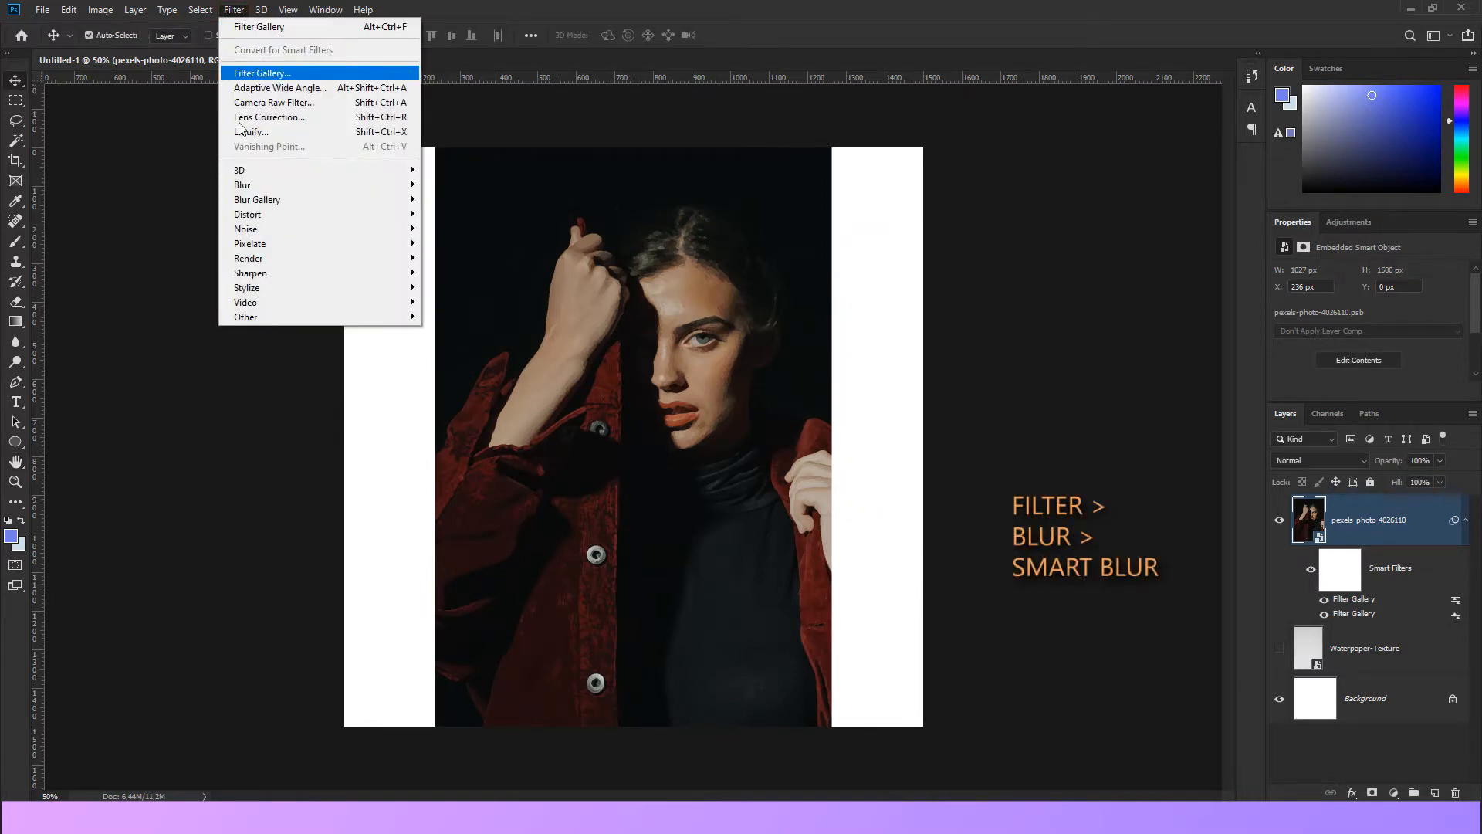
{"action": "mouse_move", "coordinate": [251, 185]}
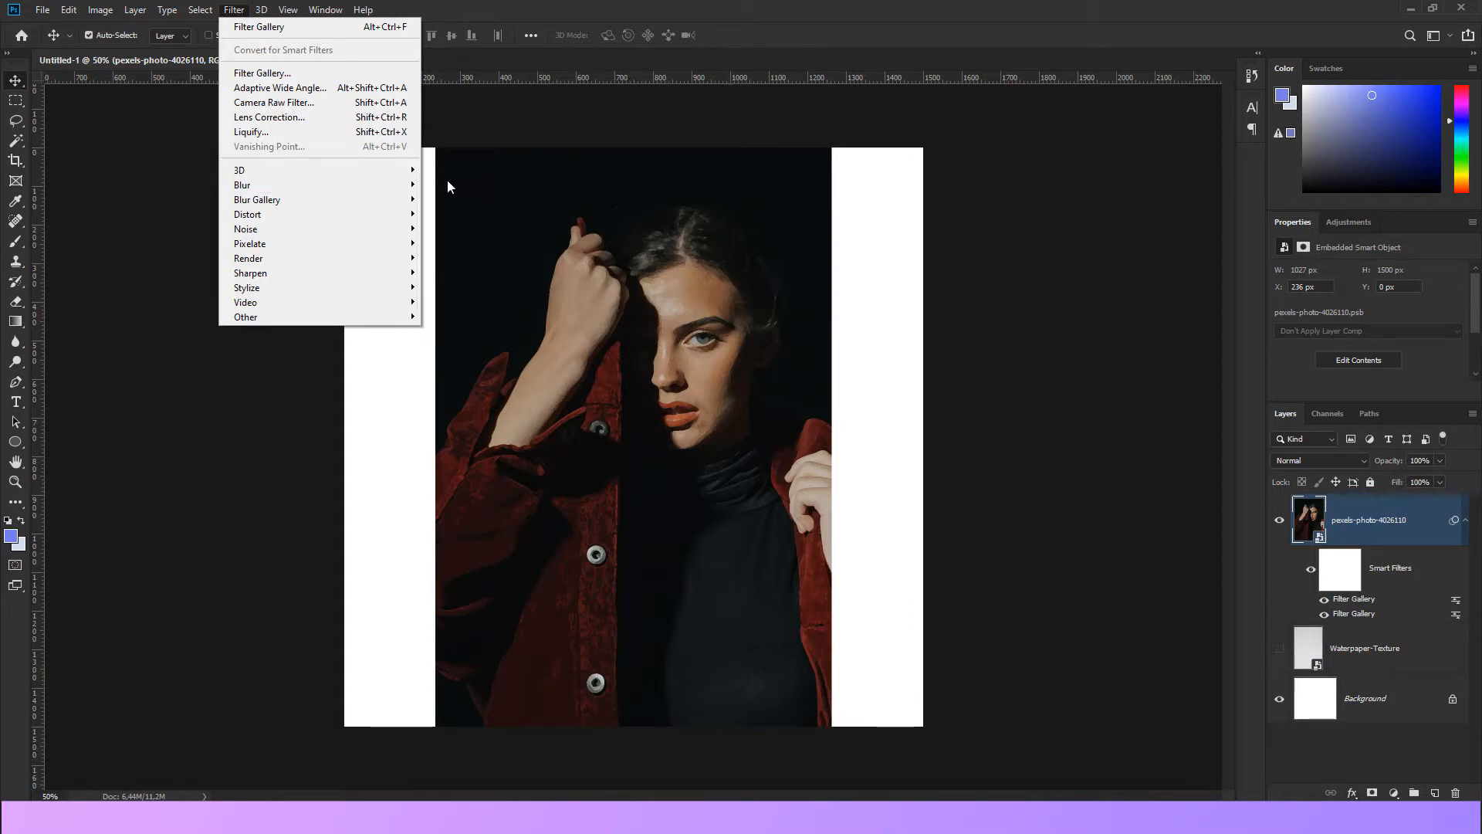
{"action": "mouse_move", "coordinate": [401, 185]}
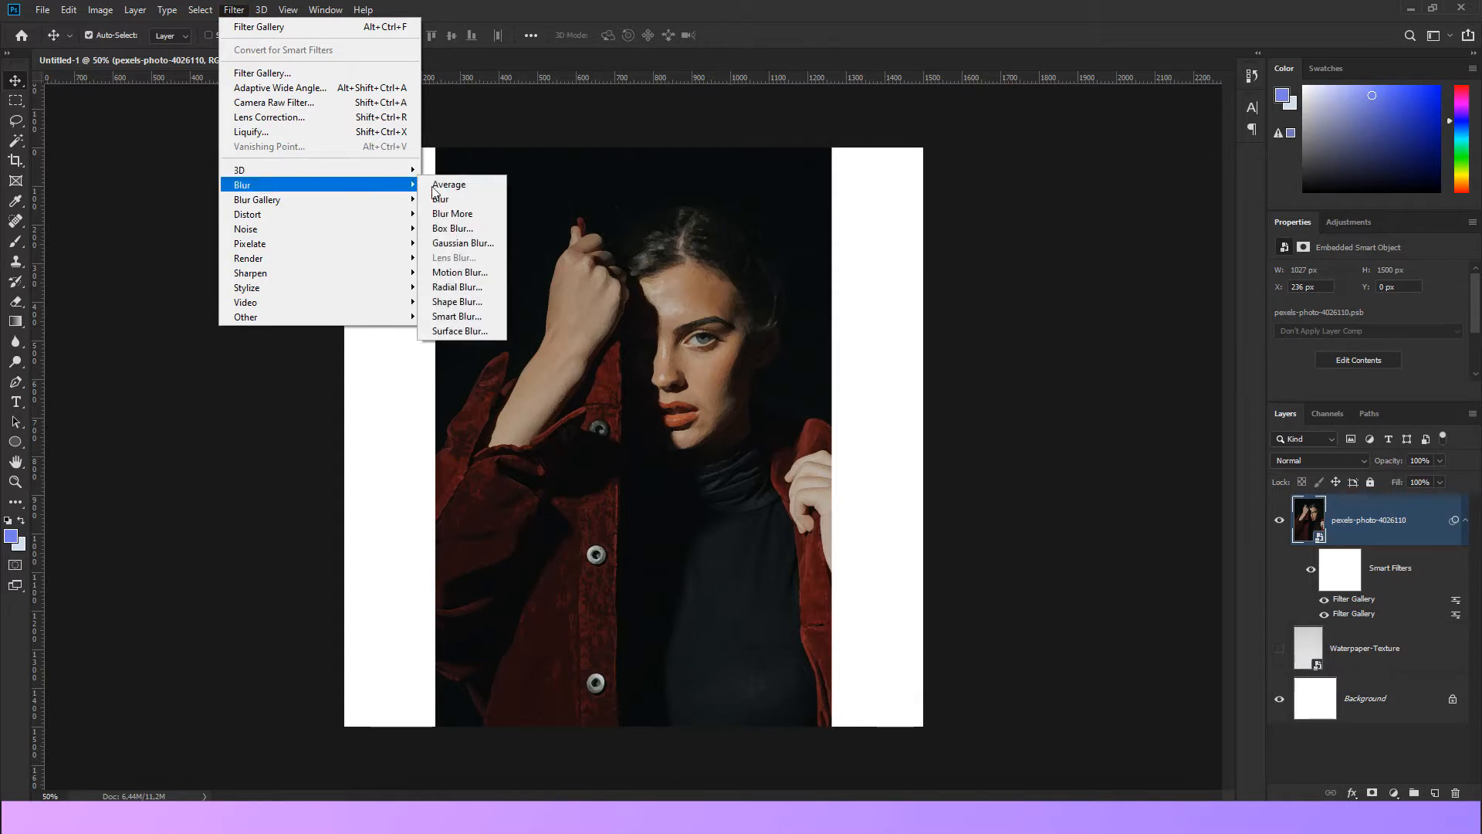
{"action": "left_click", "coordinate": [457, 316]}
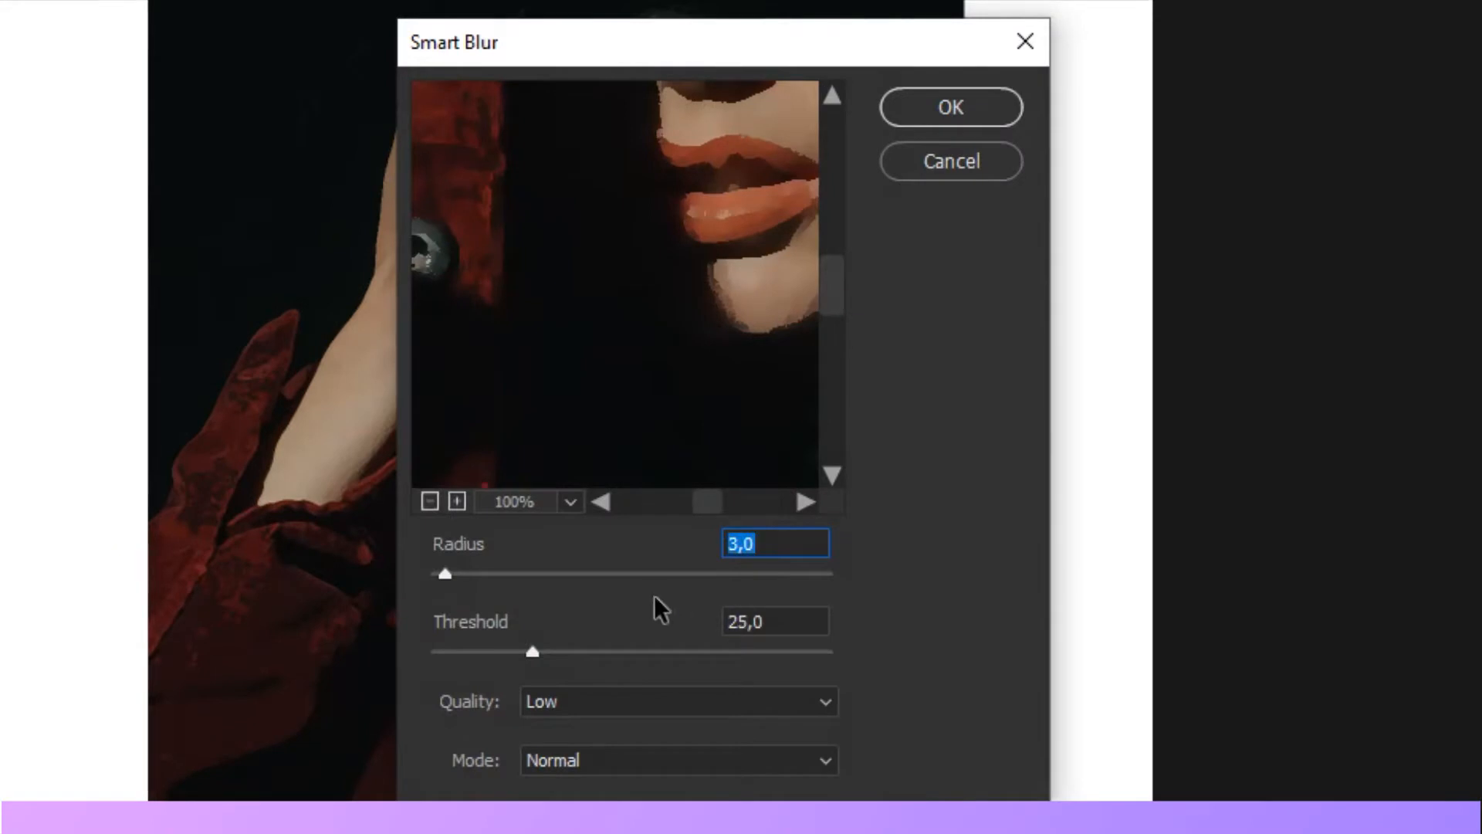
{"action": "left_click_drag", "start_coordinate": [731, 334], "coordinate": [555, 567]}
{"action": "left_click_drag", "start_coordinate": [448, 574], "coordinate": [460, 574]}
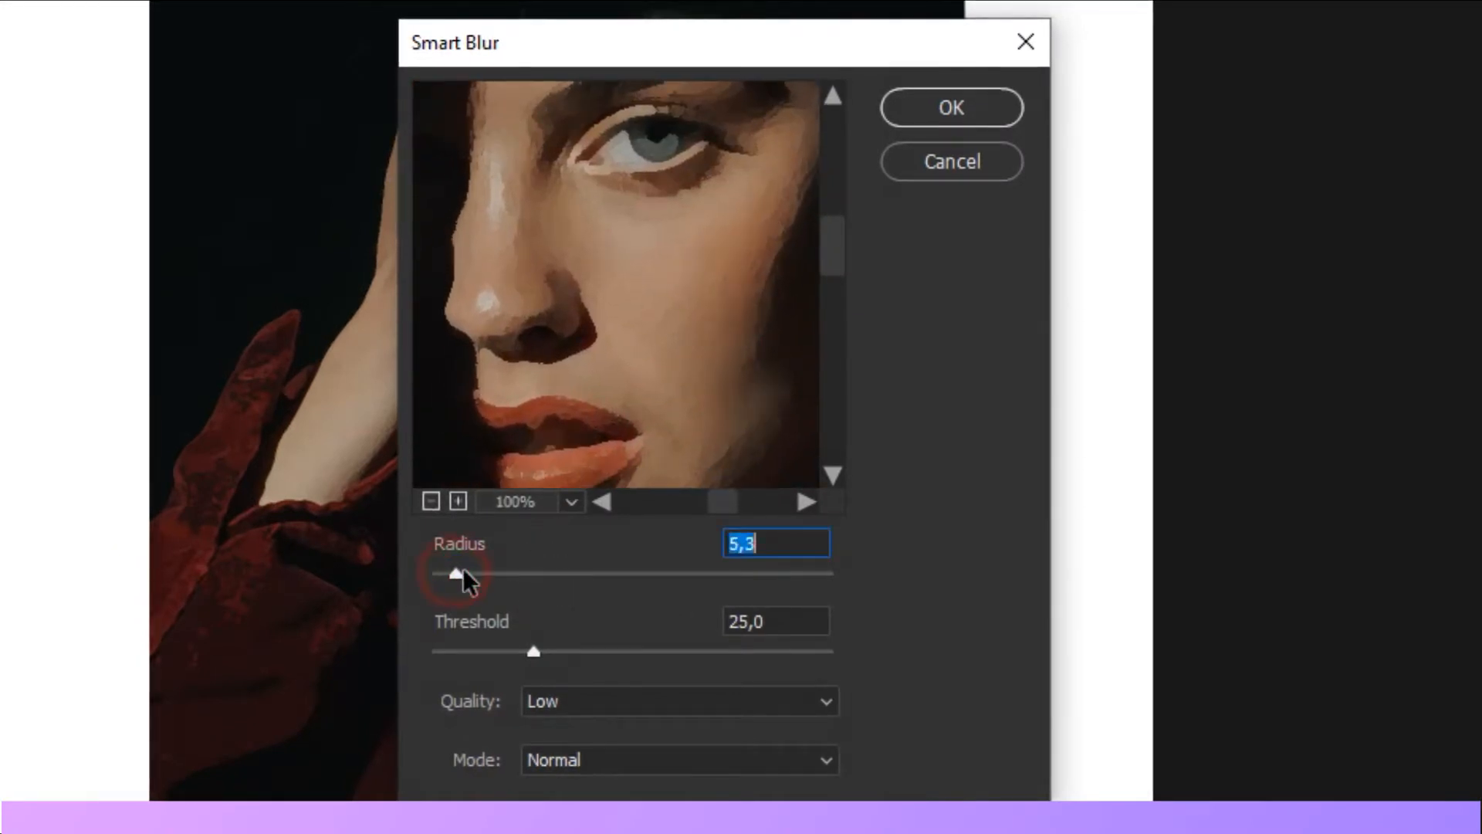
{"action": "left_click_drag", "start_coordinate": [532, 652], "coordinate": [649, 652]}
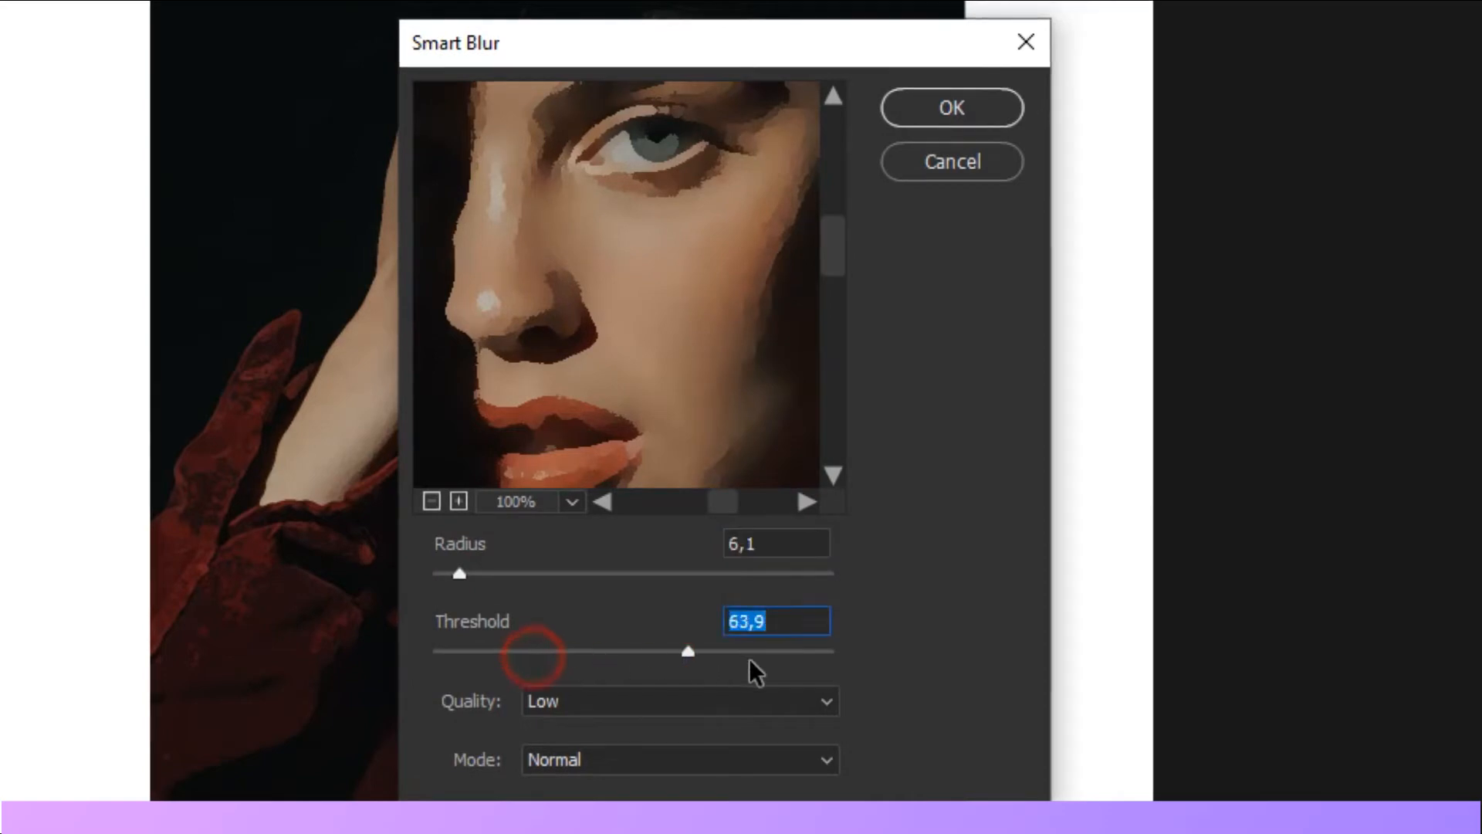
{"action": "left_click_drag", "start_coordinate": [826, 674], "coordinate": [839, 678]}
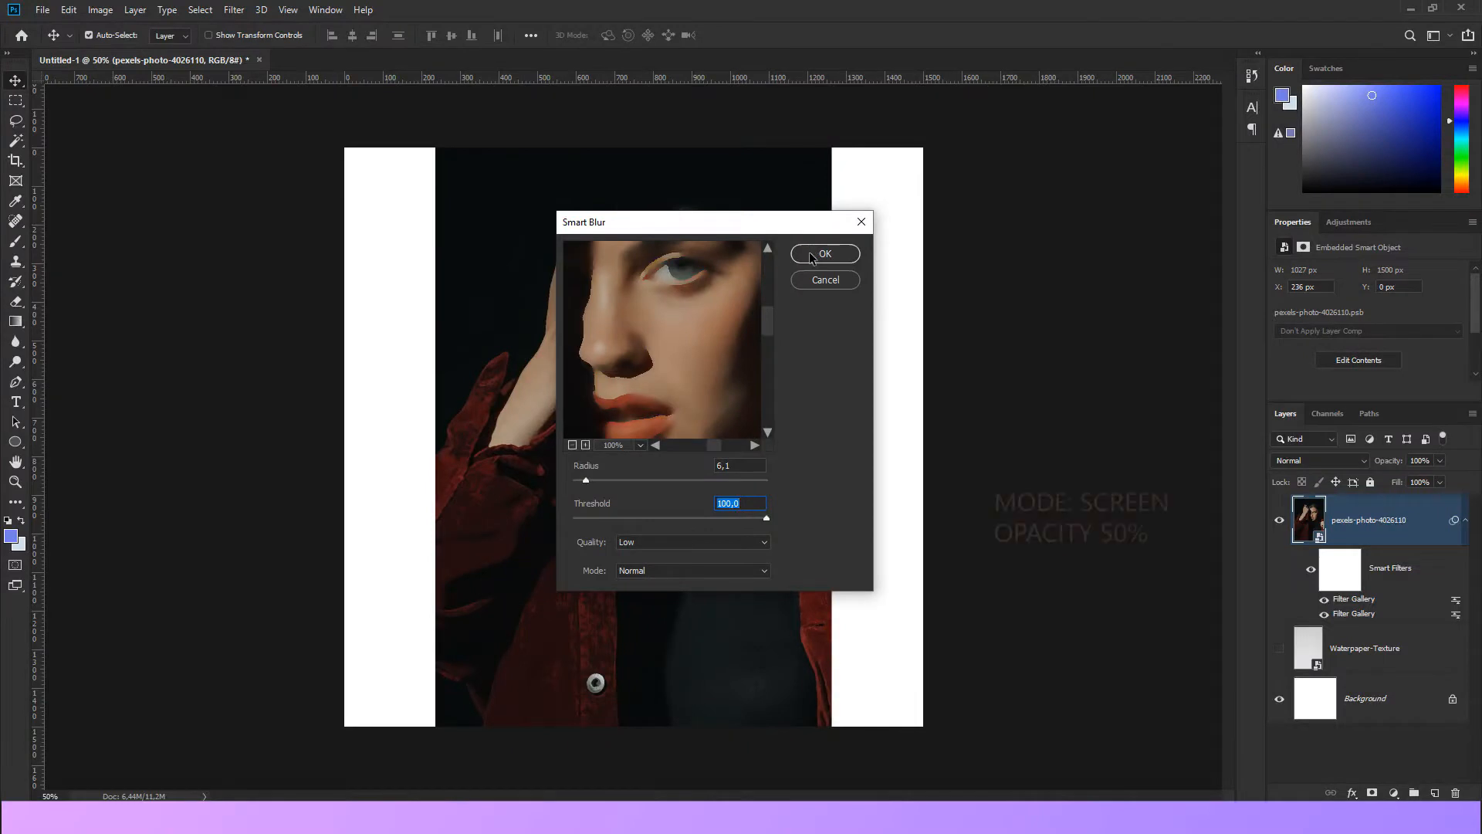
{"action": "left_click", "coordinate": [888, 182]}
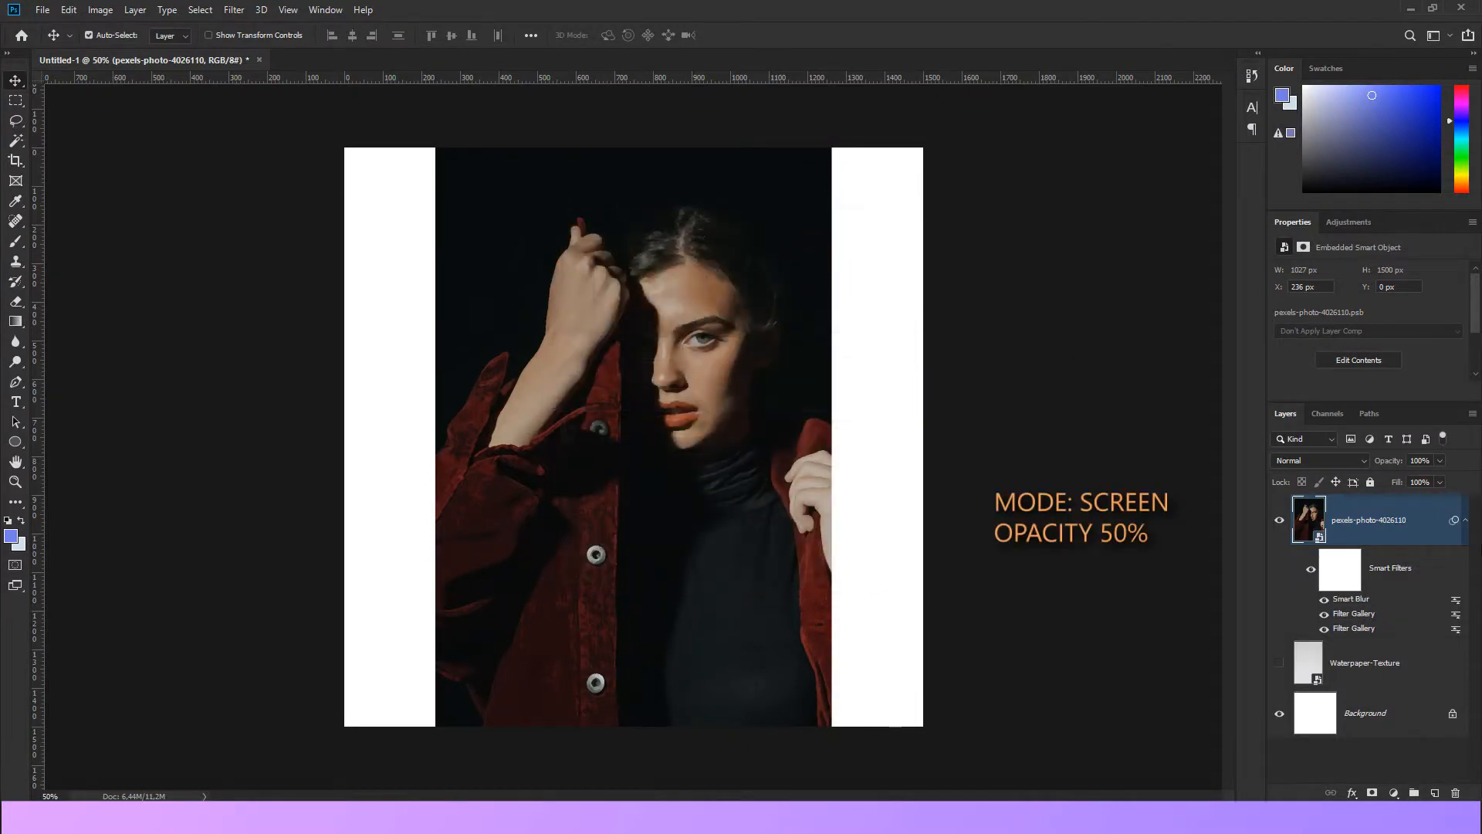
Set the Smart Blur filter's blending mode to Screen and its opacity to 51%
{"action": "left_click", "coordinate": [1456, 603]}
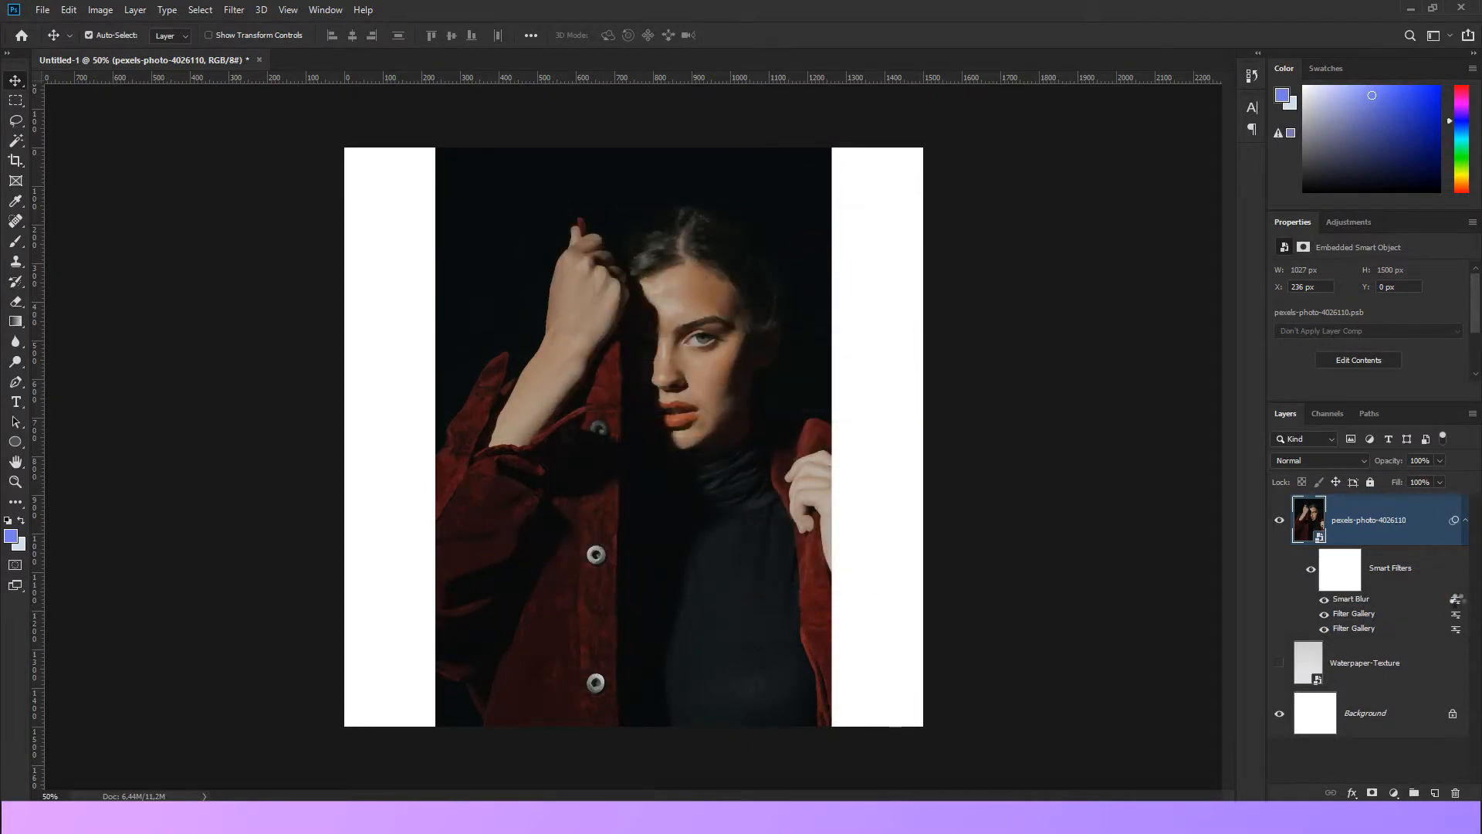
{"action": "left_click", "coordinate": [930, 282]}
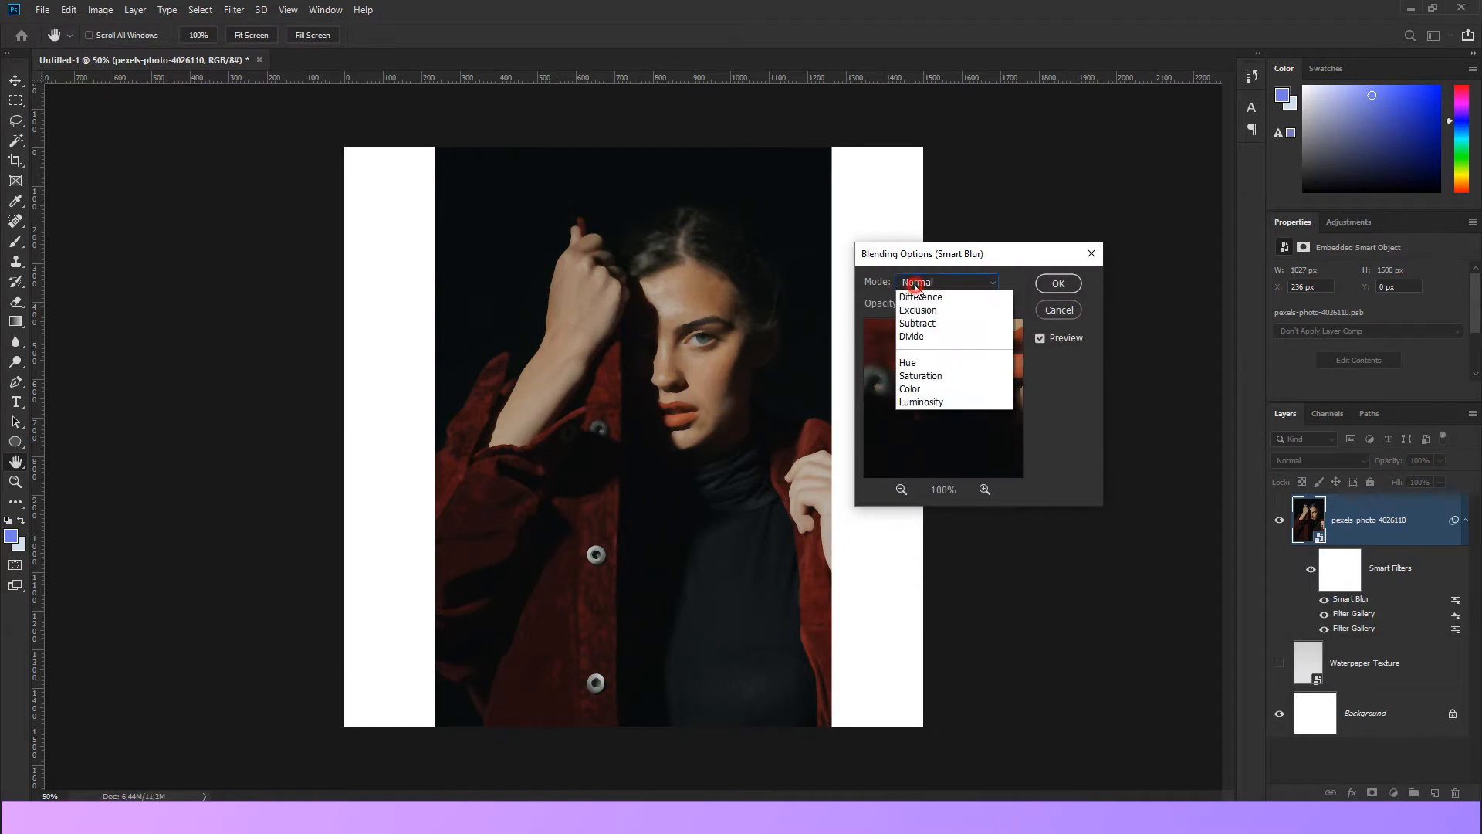
{"action": "left_click", "coordinate": [934, 430]}
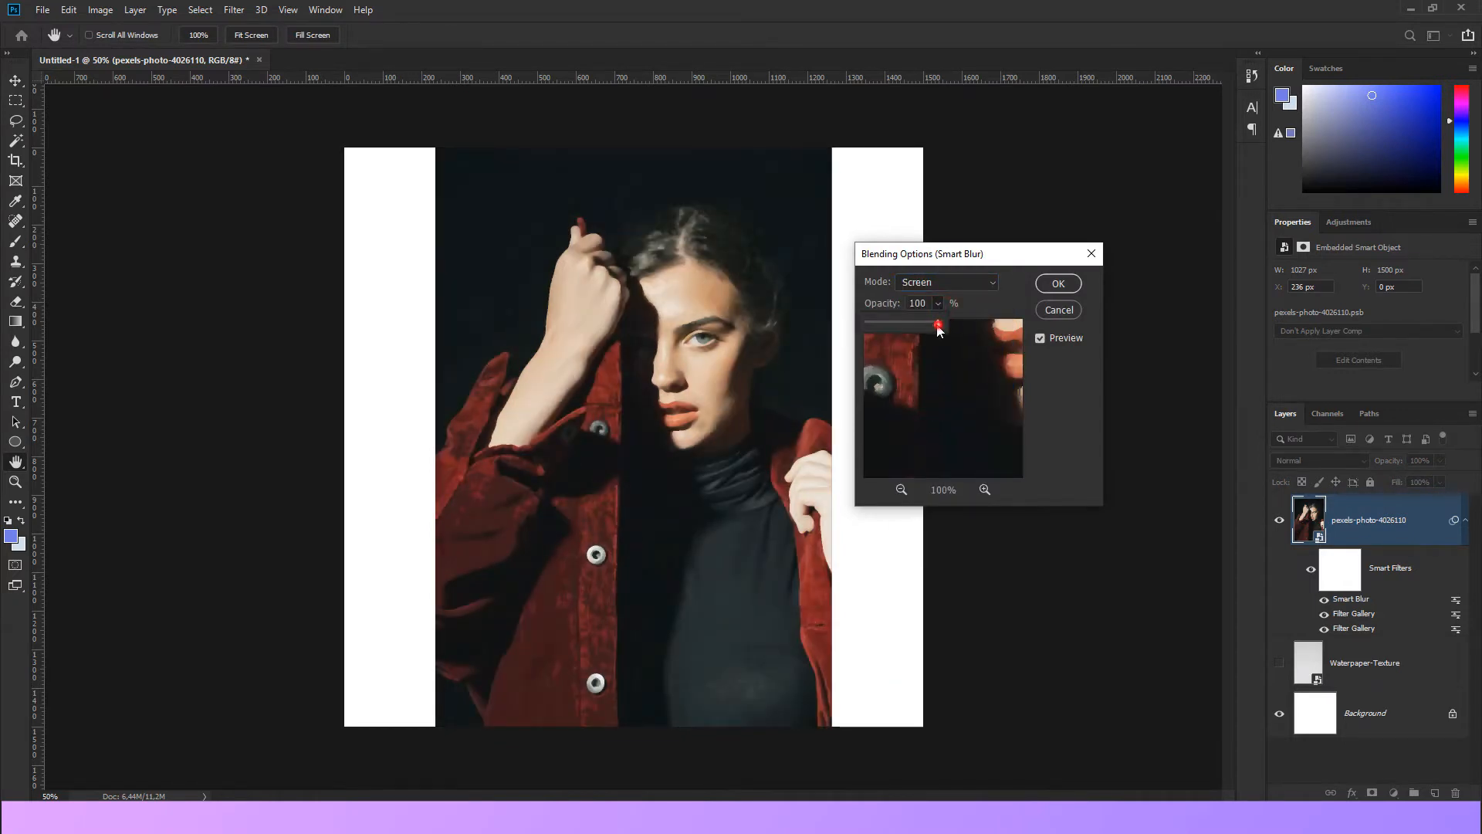
{"action": "left_click_drag", "start_coordinate": [909, 324], "coordinate": [906, 322]}
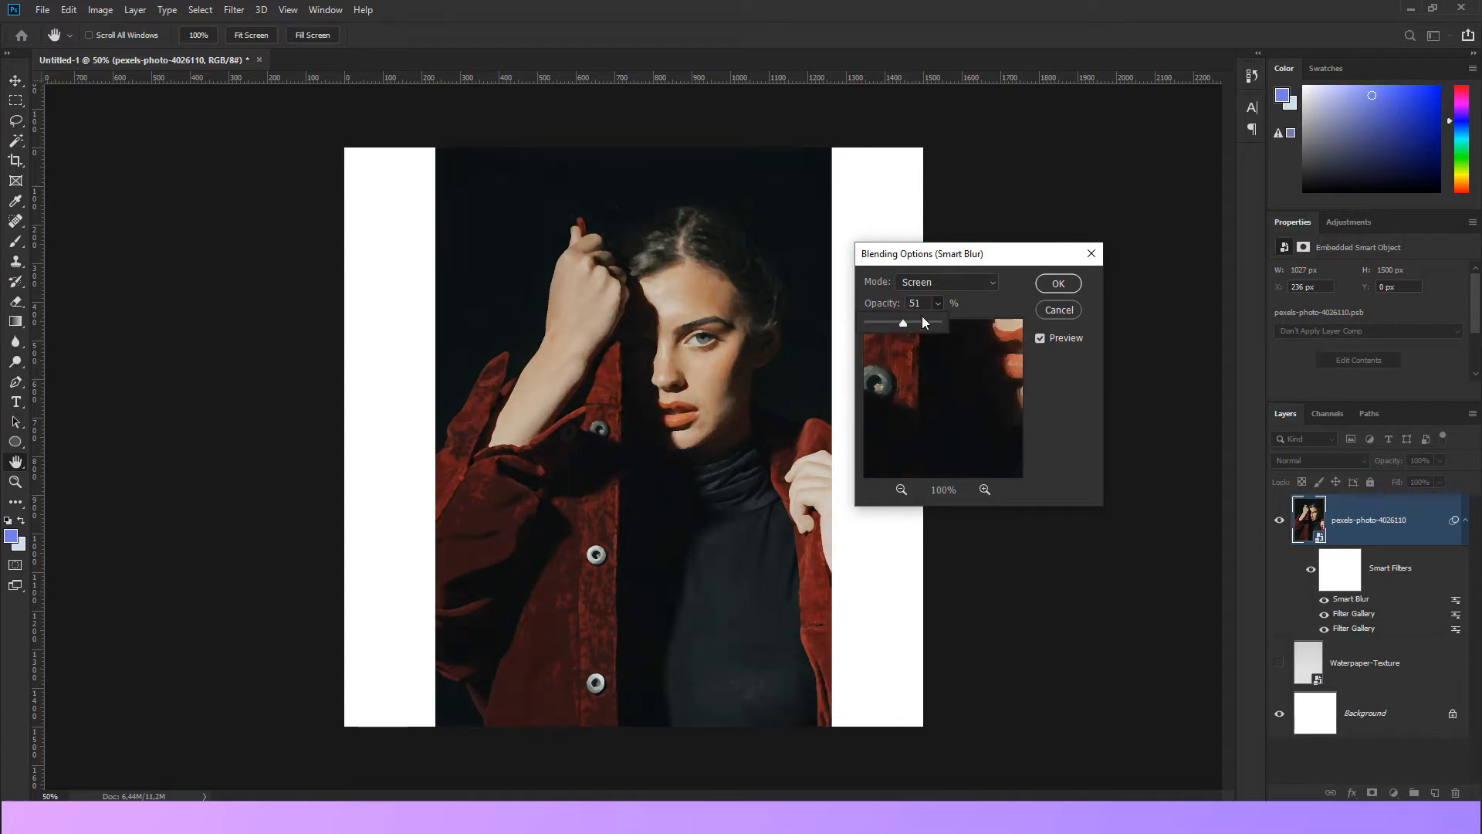
{"action": "left_click", "coordinate": [1059, 284]}
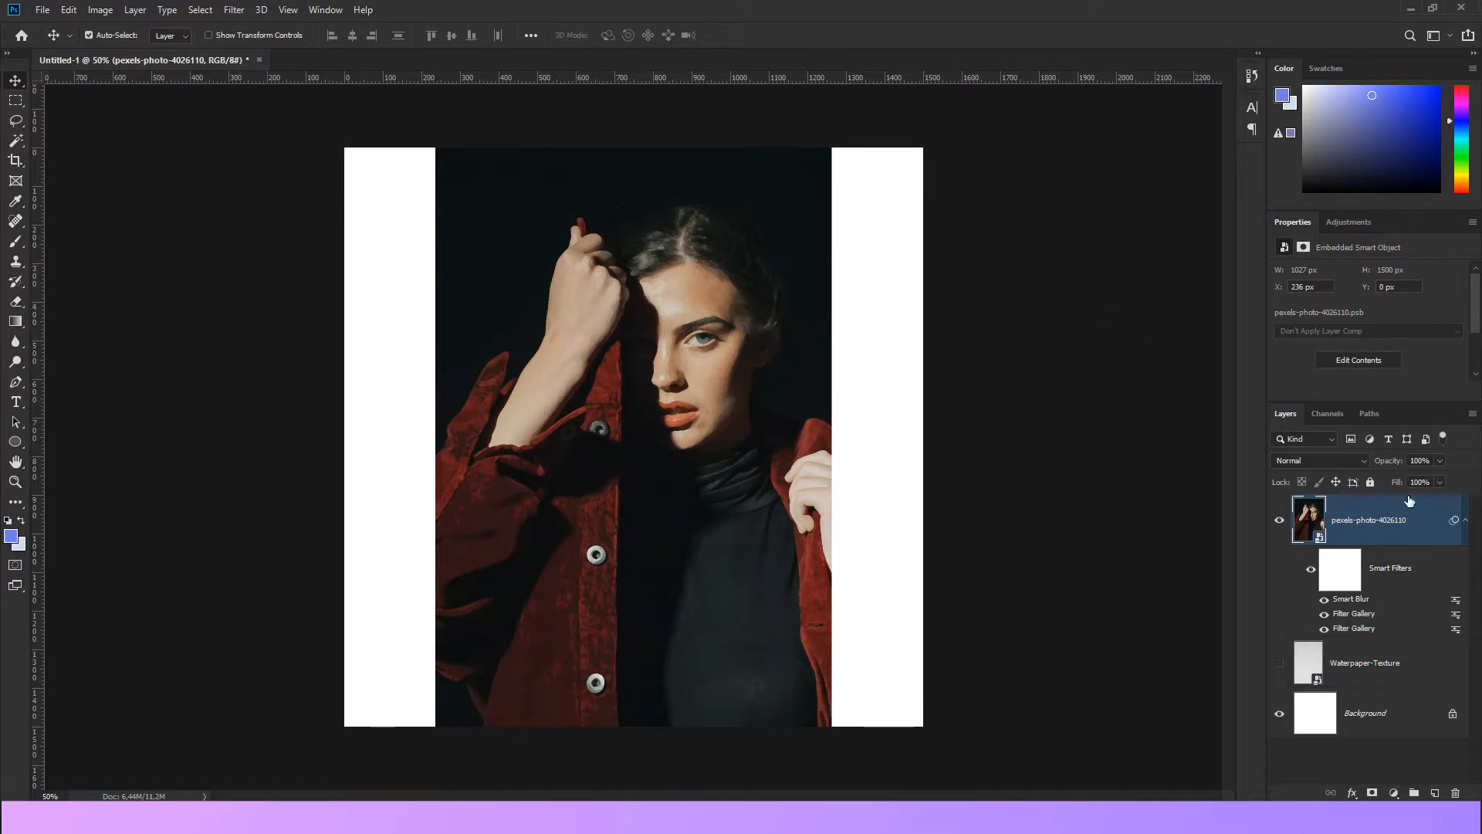
Add a layer mask to the portrait layer and invert it to black
{"action": "left_click", "coordinate": [1373, 792]}
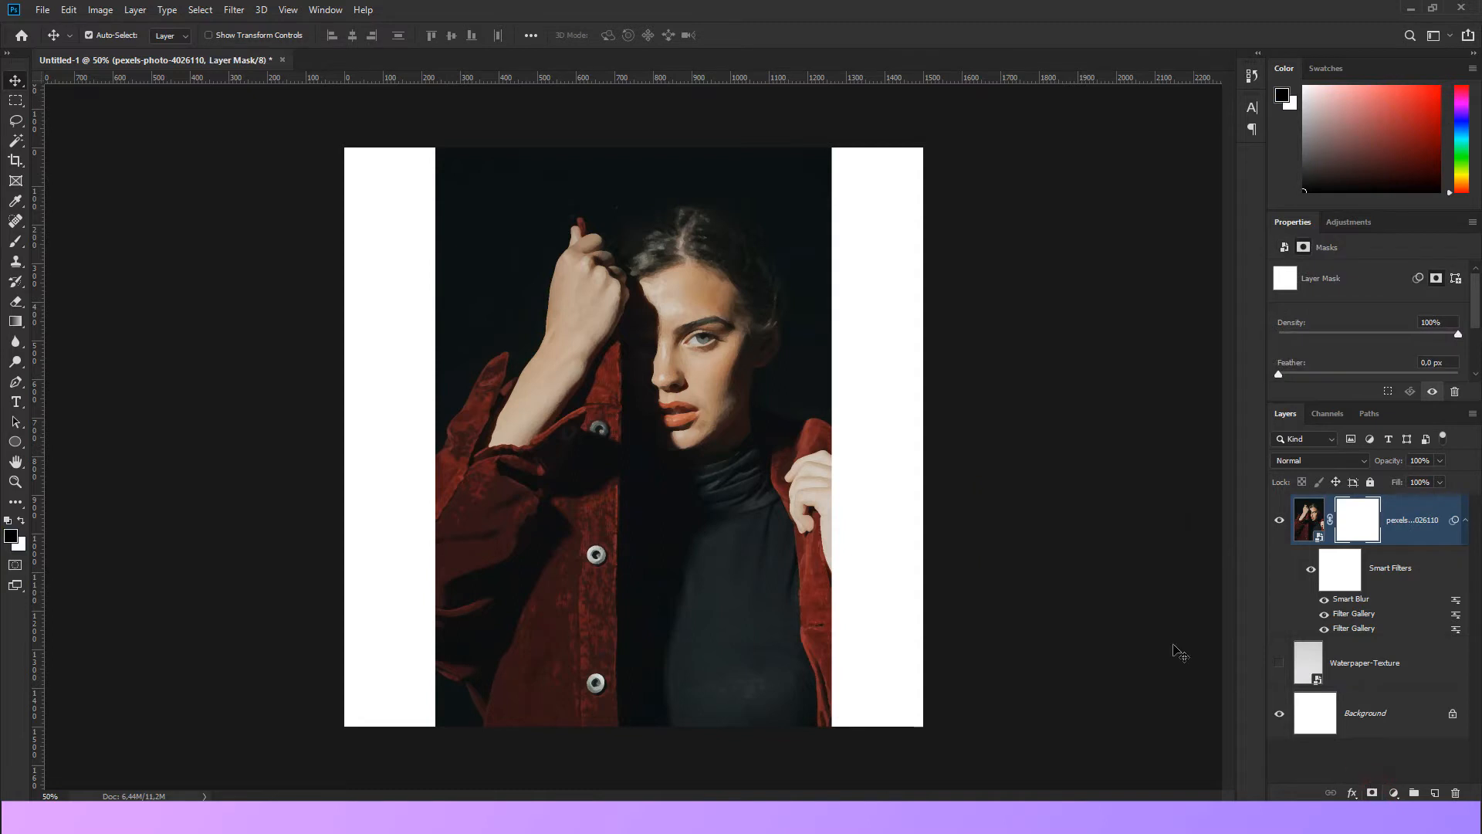
{"action": "key", "text": "ctrl+i"}
Choose the water1 brush from the WG_Watercolor_1 set and reduce its size to 800 px
{"action": "key", "text": "b"}
{"action": "right_click", "coordinate": [719, 449]}
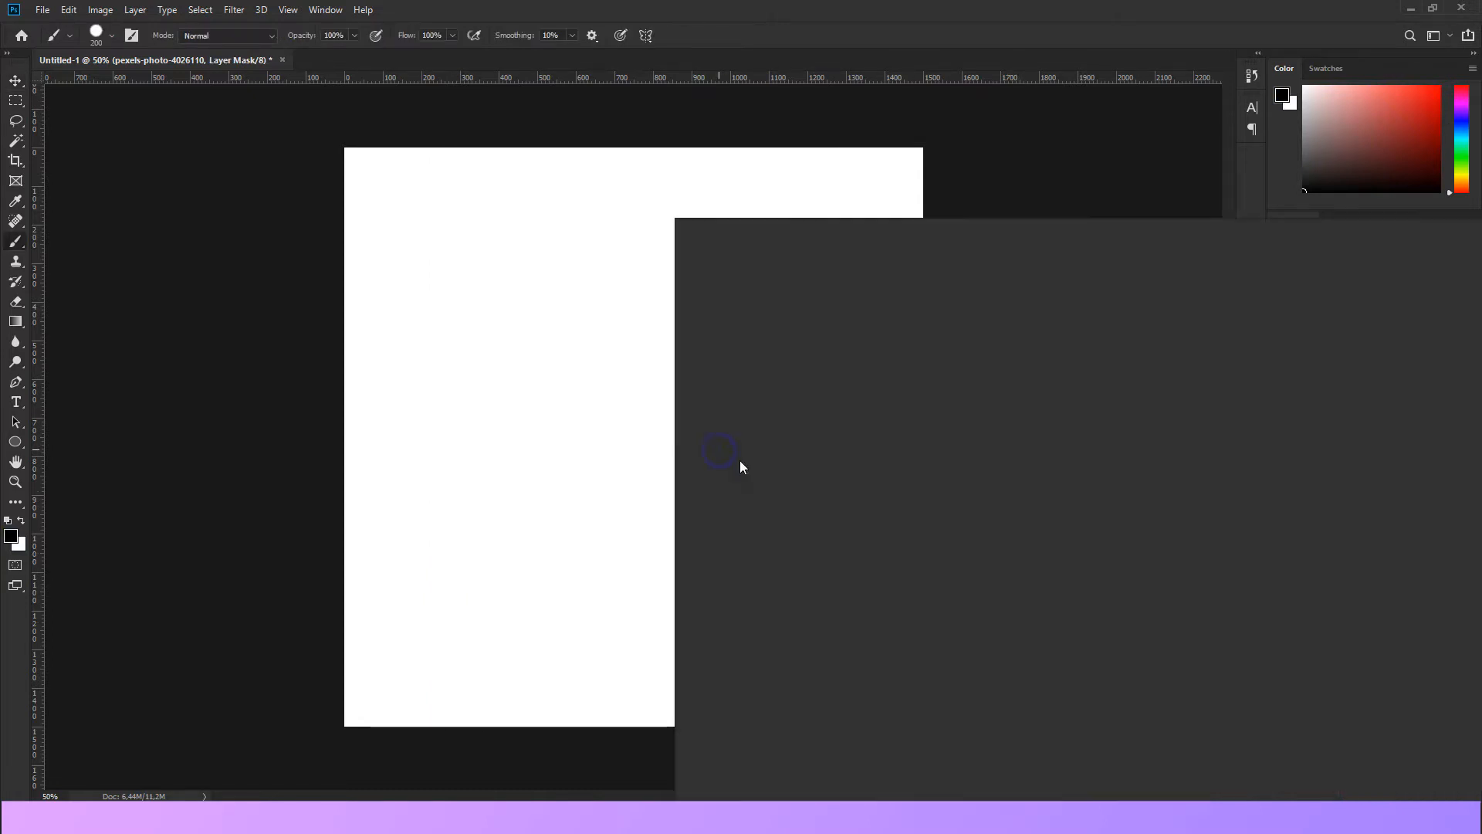
{"action": "left_click", "coordinate": [778, 472]}
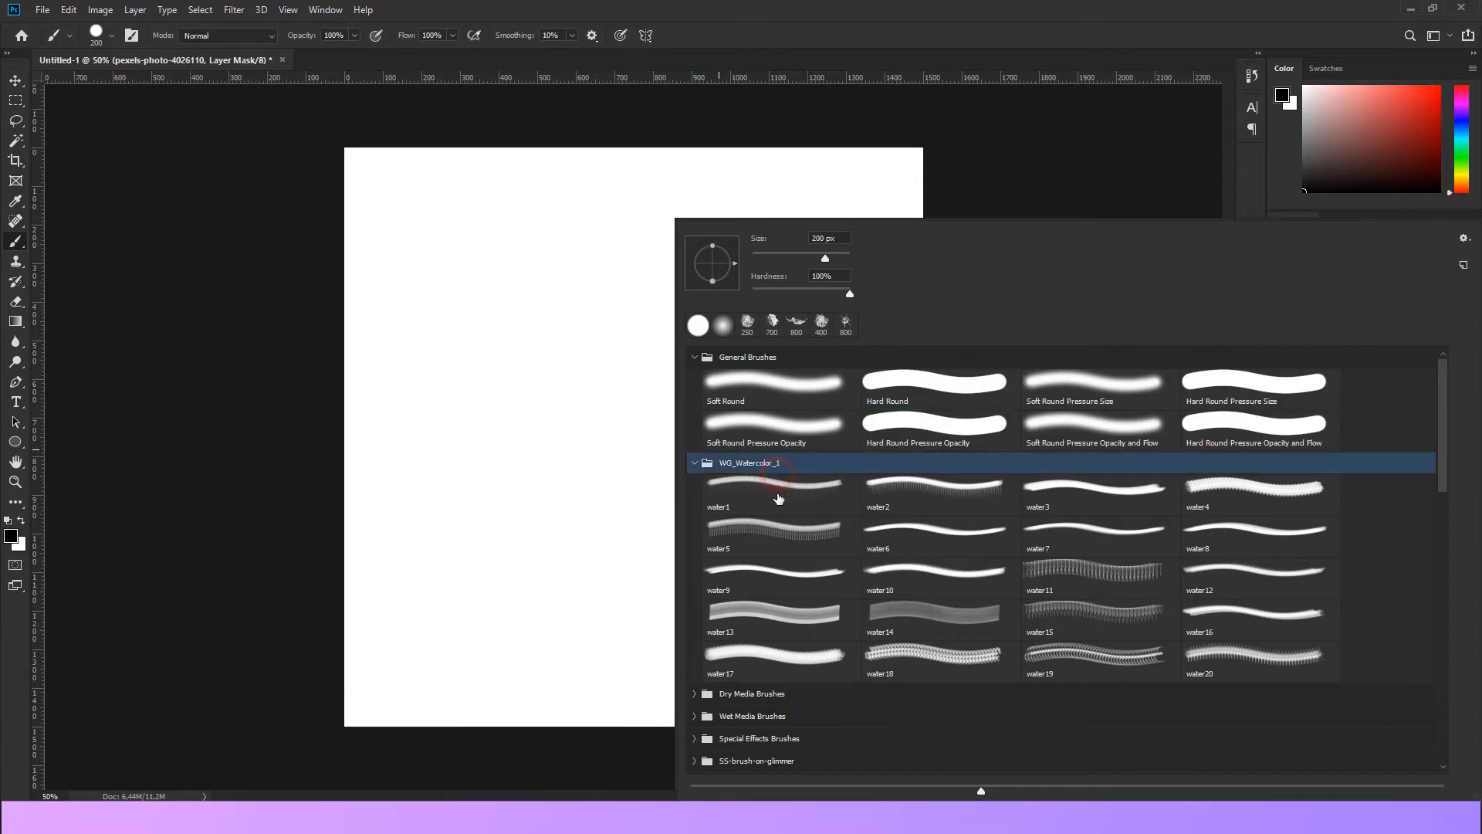
{"action": "left_click", "coordinate": [778, 492]}
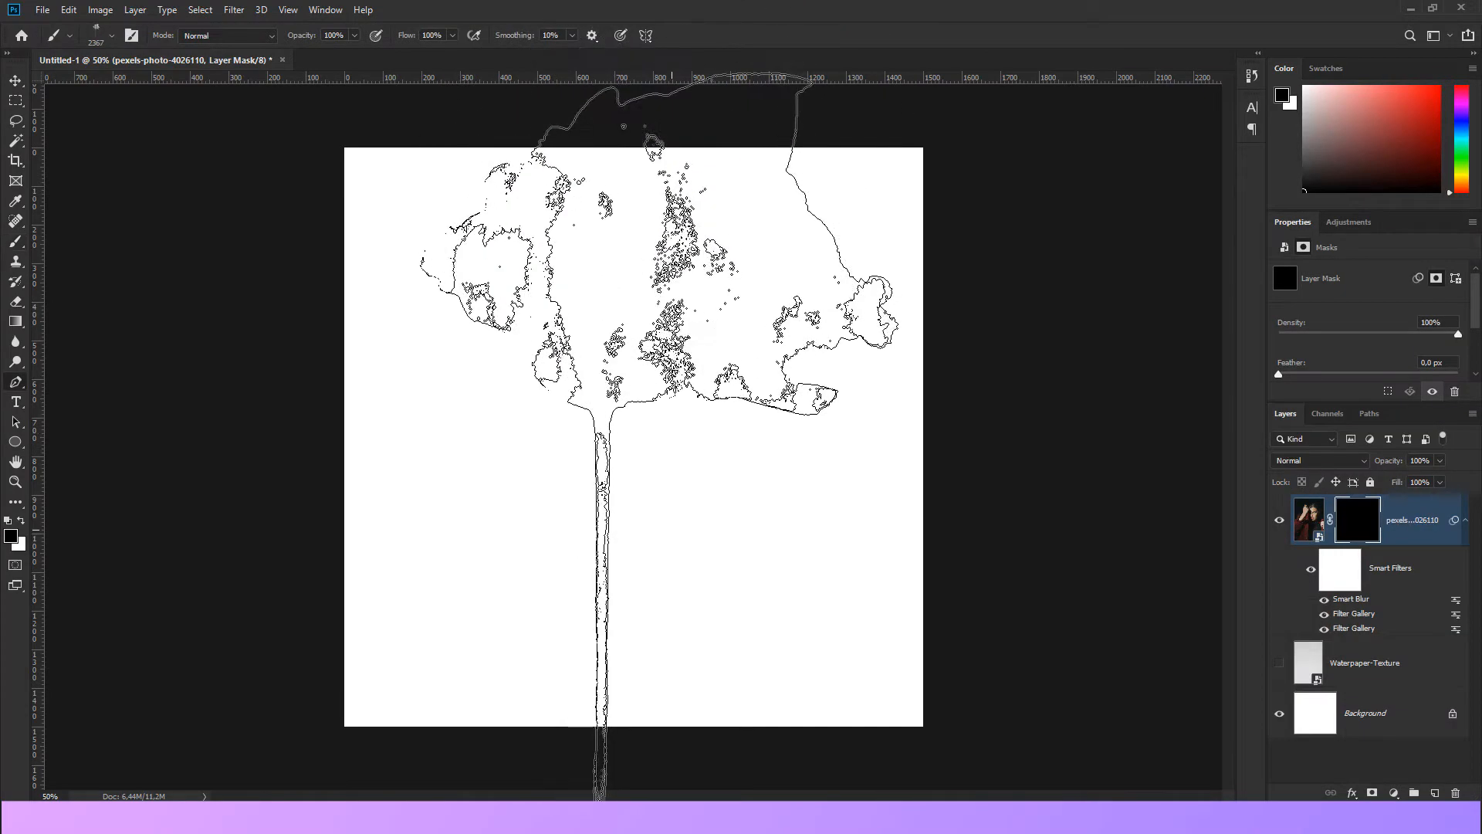
{"action": "key", "text": "b"}
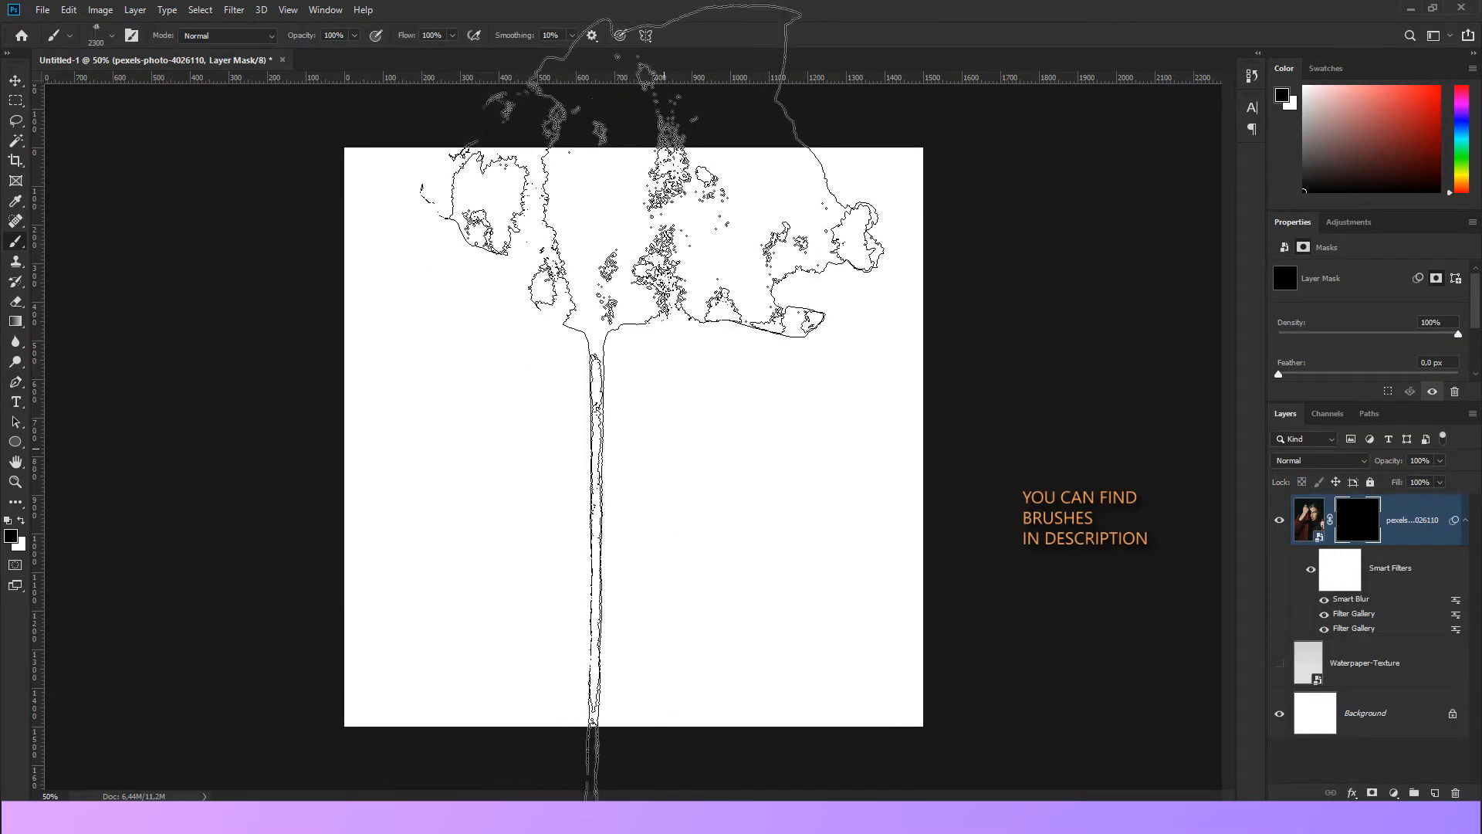
{"action": "key", "text": "bracketleft"}
{"action": "key", "text": "bracketleft"}
{"action": "key", "text": "bracketleft"}
{"action": "key", "text": "bracketleft"}
{"action": "key", "text": "bracketleft"}
{"action": "key", "text": "bracketleft"}
{"action": "key", "text": "bracketleft"}
{"action": "key", "text": "bracketleft"}
{"action": "key", "text": "bracketleft"}
{"action": "key", "text": "bracketleft"}
{"action": "key", "text": "bracketleft"}
{"action": "key", "text": "bracketleft"}
{"action": "key", "text": "bracketleft"}
{"action": "key", "text": "bracketleft"}
Stamp the water1 brush in white on the black layer mask to reveal the area around the raised hand
{"action": "left_click", "coordinate": [560, 361]}
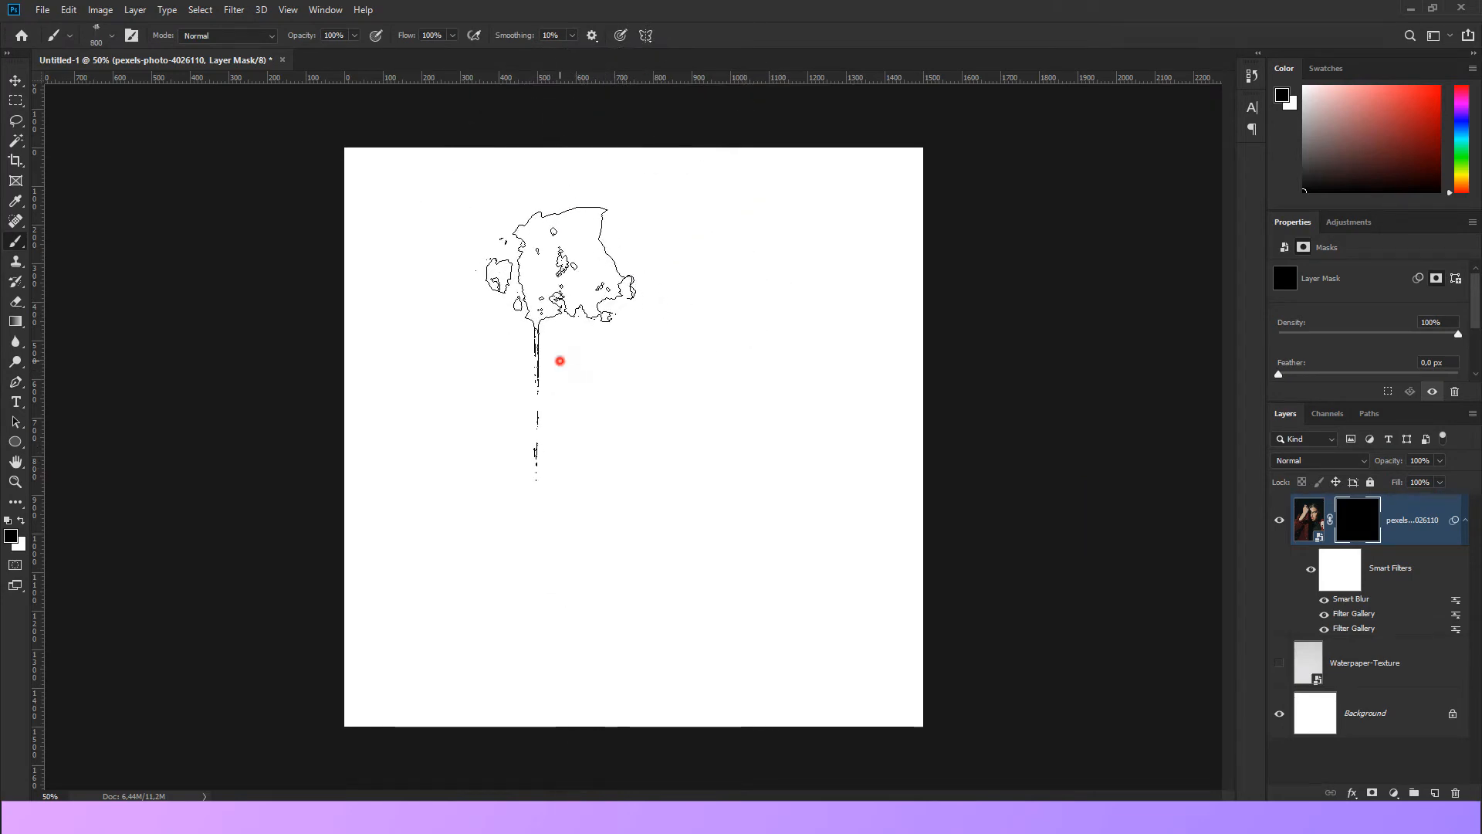
{"action": "key", "text": "x"}
{"action": "left_click", "coordinate": [559, 361]}
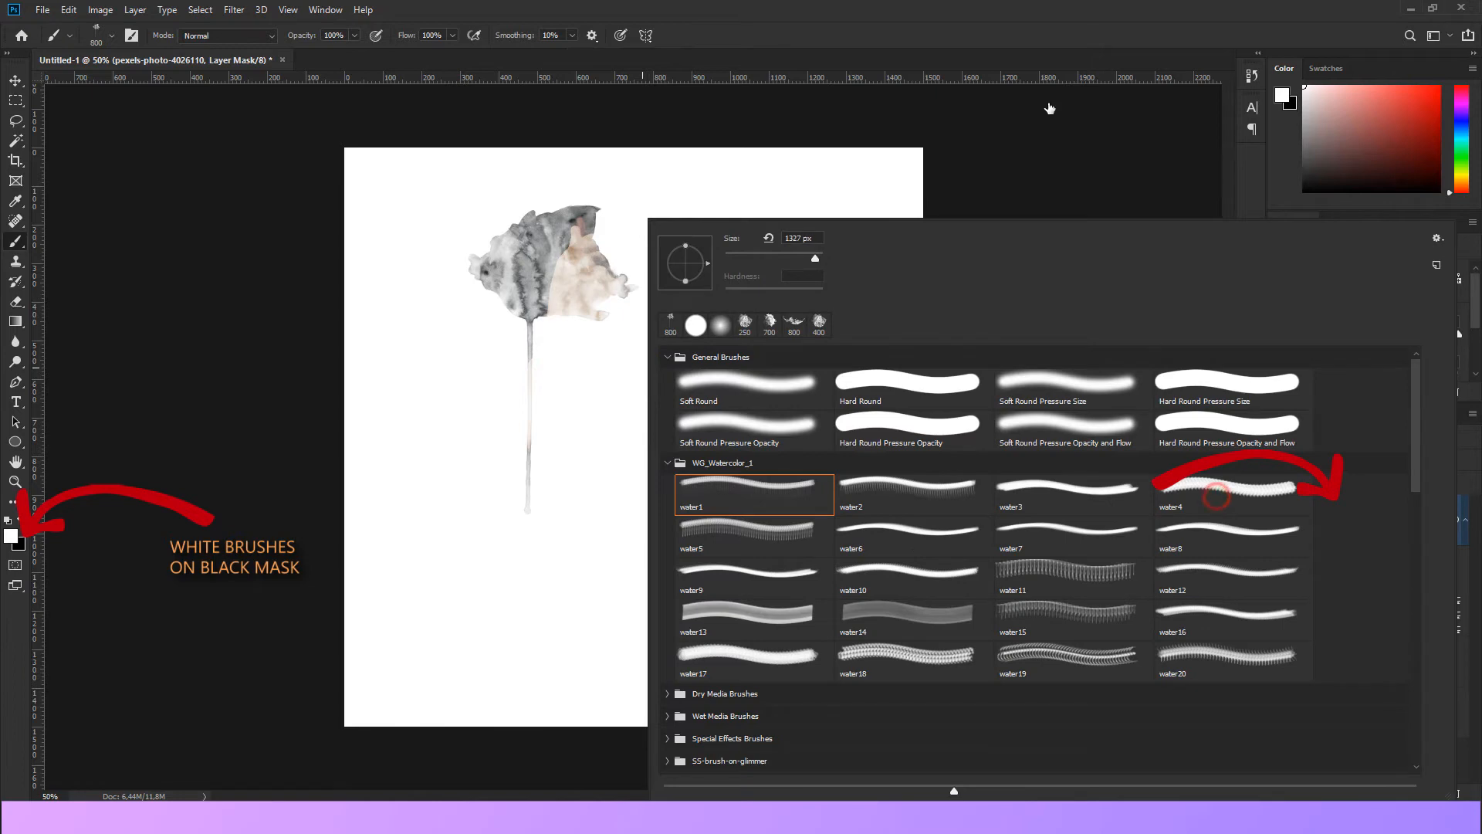
Switch to the water4 brush at 700 px and stamp it on the mask to reveal the woman's face
{"action": "double_click", "coordinate": [1217, 495]}
{"action": "key", "text": "bracketright"}
{"action": "key", "text": "bracketright"}
{"action": "key", "text": "bracketright"}
{"action": "left_click", "coordinate": [655, 308]}
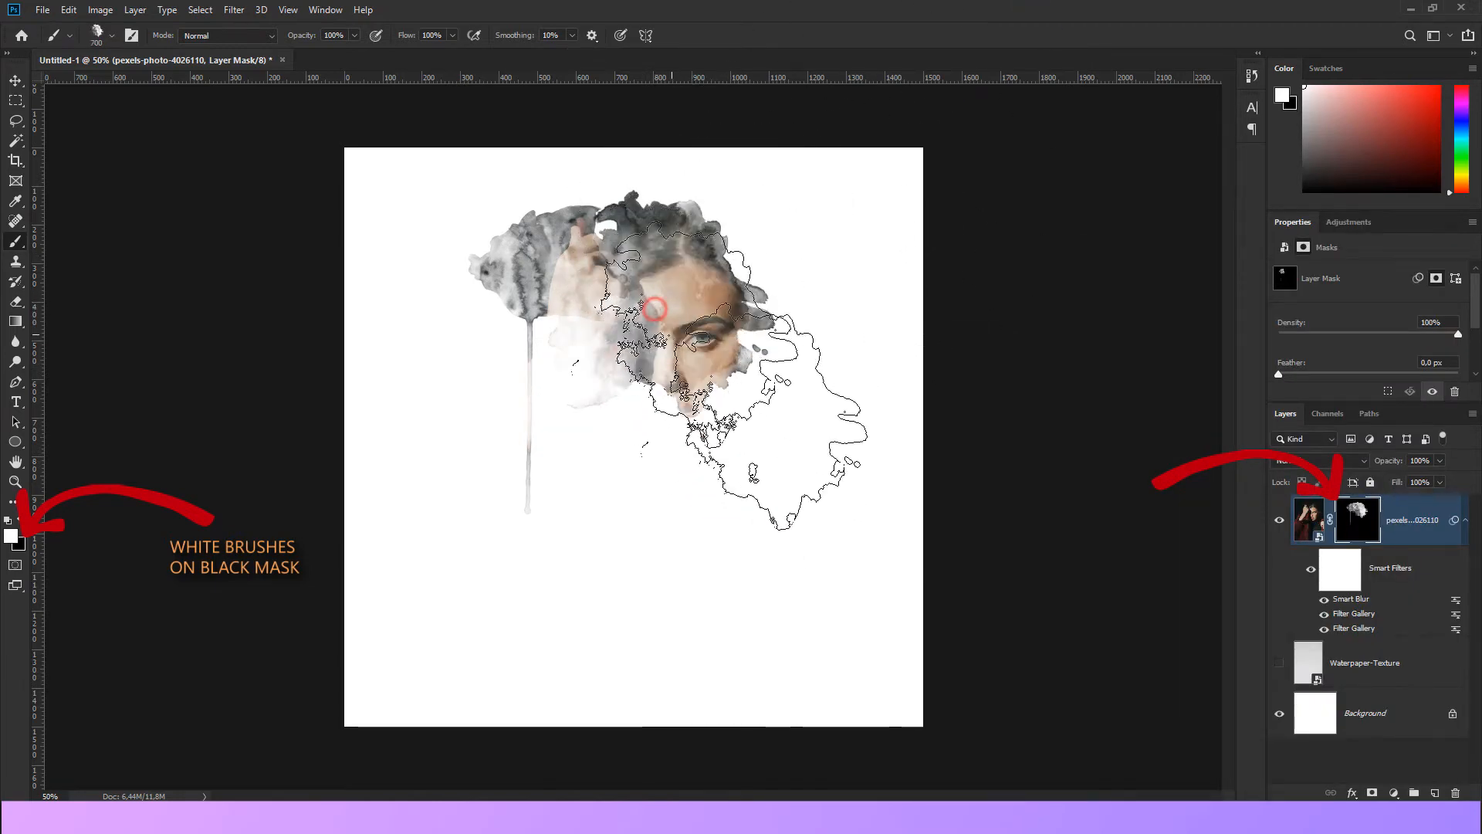
Stamp the water17 and water20 brushes at 800 px on the mask to reveal the forearm and add dripping edges below the face
{"action": "right_click", "coordinate": [673, 221]}
{"action": "double_click", "coordinate": [814, 653]}
{"action": "right_click", "coordinate": [609, 216]}
{"action": "double_click", "coordinate": [1168, 656]}
{"action": "key", "text": "bracketleft"}
{"action": "key", "text": "bracketleft"}
{"action": "key", "text": "bracketleft"}
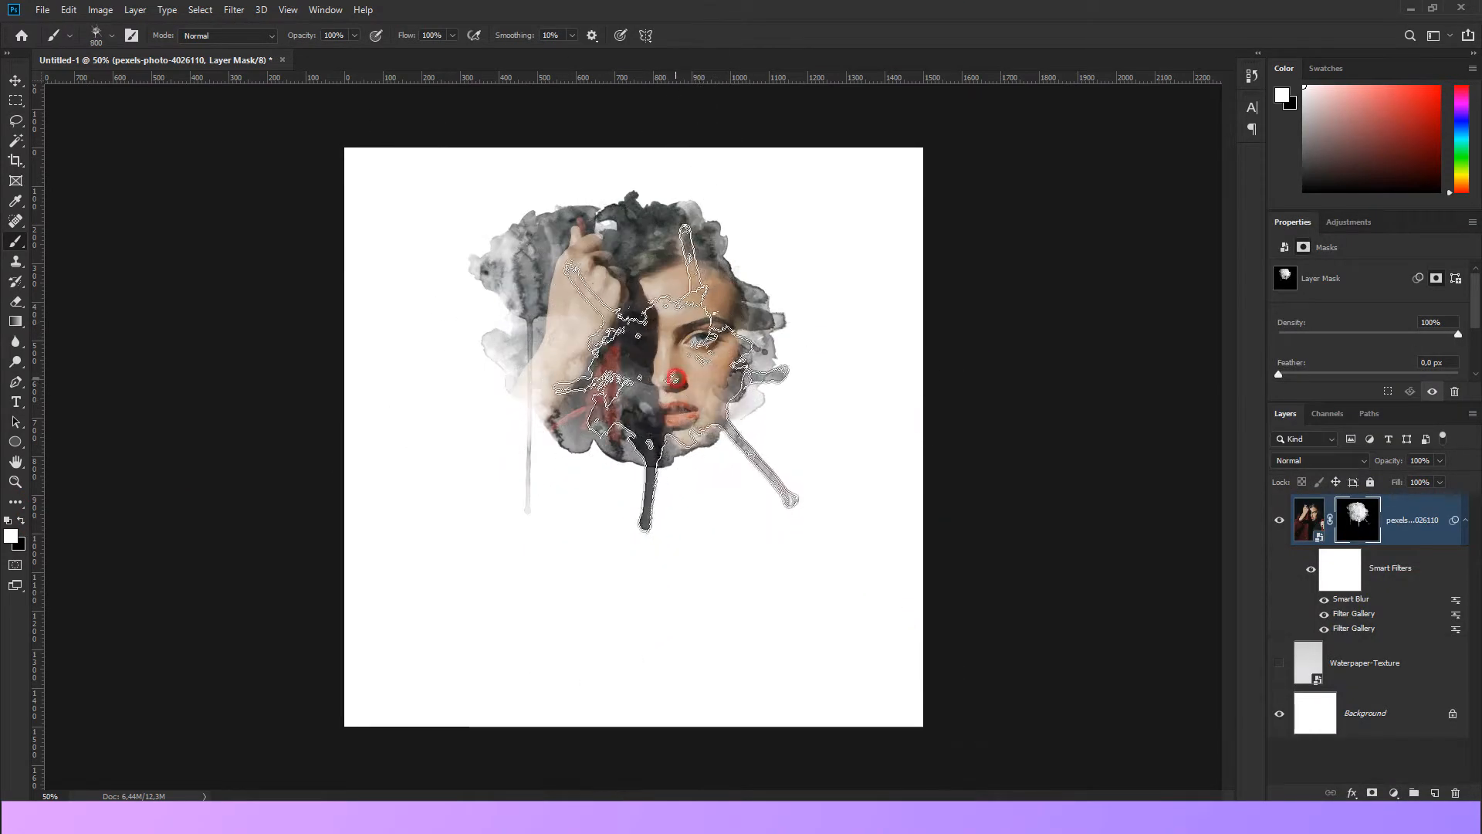
Switch back to the water4 brush and stamp it on the mask to reveal more hair and the side of the face
{"action": "right_click", "coordinate": [683, 222]}
{"action": "double_click", "coordinate": [1258, 494]}
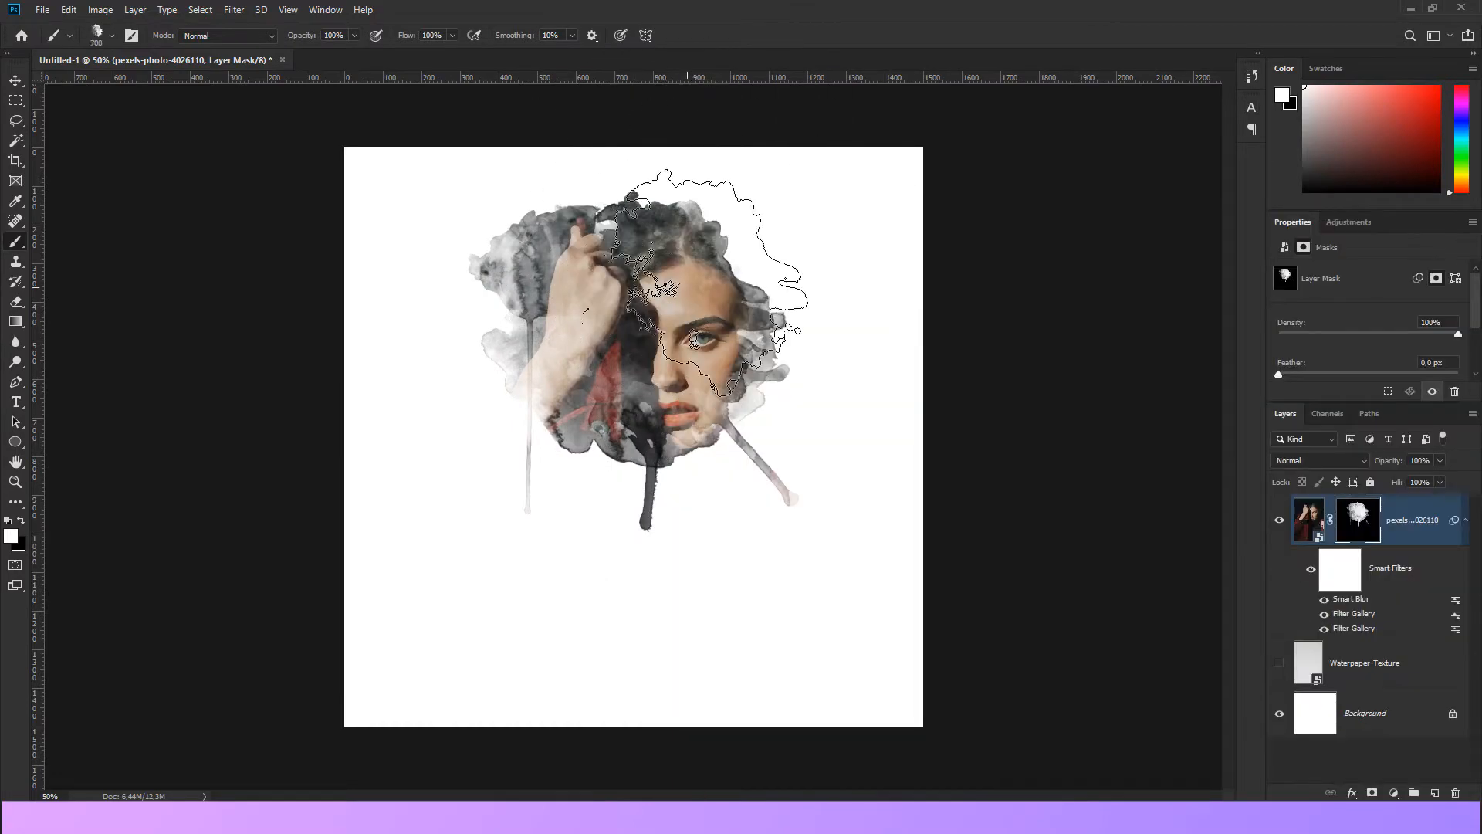
Choose the water9 brush, reduce it to 800 px, and stamp it on the mask along the lower edge of the portrait
{"action": "right_click", "coordinate": [679, 223]}
{"action": "left_click", "coordinate": [779, 575]}
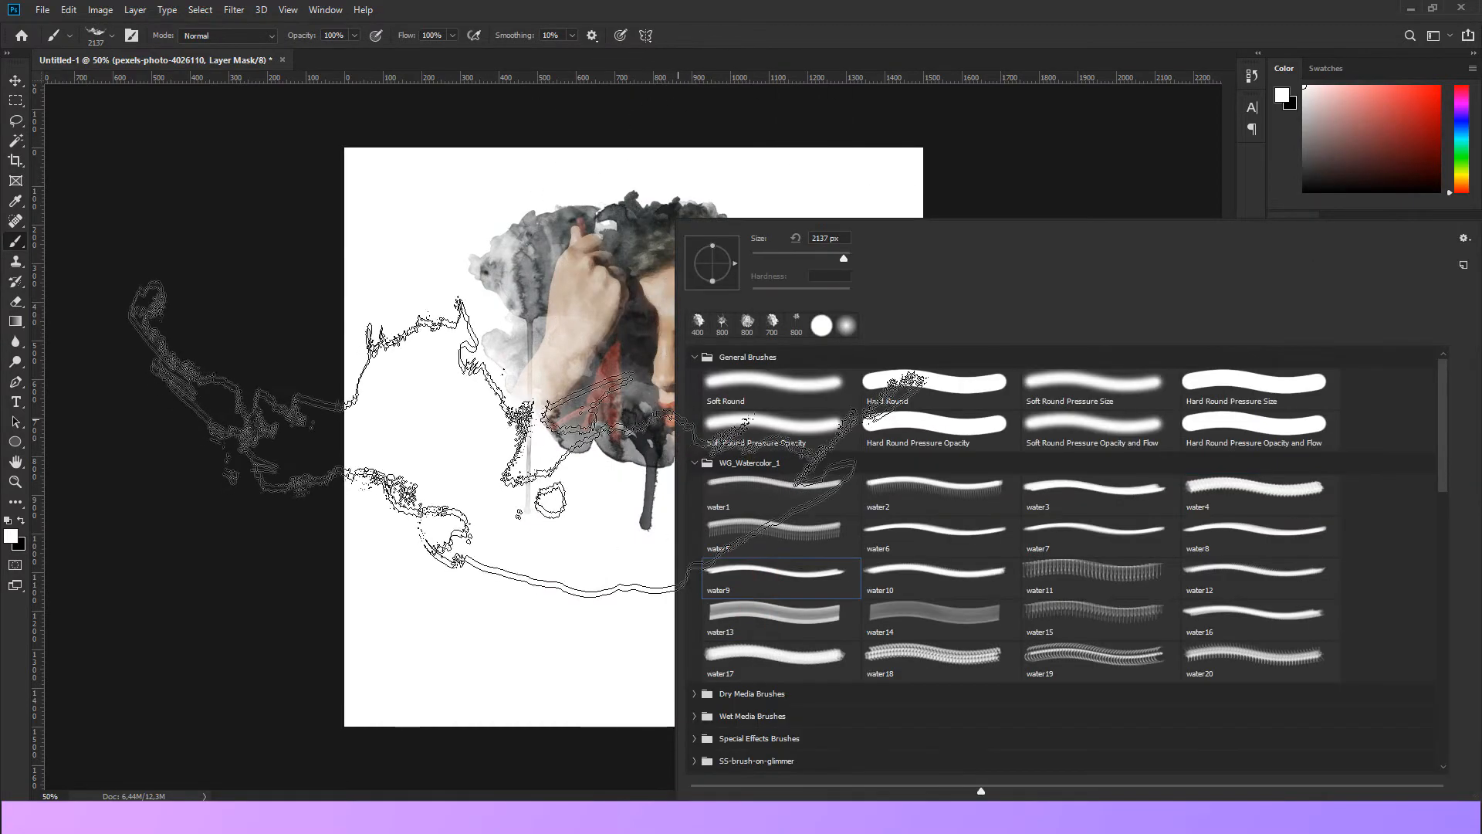
{"action": "left_click", "coordinate": [537, 447]}
{"action": "key", "text": "bracketleft"}
{"action": "key", "text": "bracketleft"}
{"action": "key", "text": "bracketleft"}
{"action": "key", "text": "bracketleft"}
{"action": "key", "text": "bracketleft"}
{"action": "key", "text": "bracketleft"}
{"action": "key", "text": "bracketleft"}
{"action": "key", "text": "bracketleft"}
{"action": "key", "text": "bracketleft"}
{"action": "key", "text": "bracketleft"}
{"action": "key", "text": "bracketleft"}
{"action": "key", "text": "bracketleft"}
{"action": "key", "text": "bracketleft"}
{"action": "key", "text": "bracketleft"}
{"action": "left_click", "coordinate": [640, 436]}
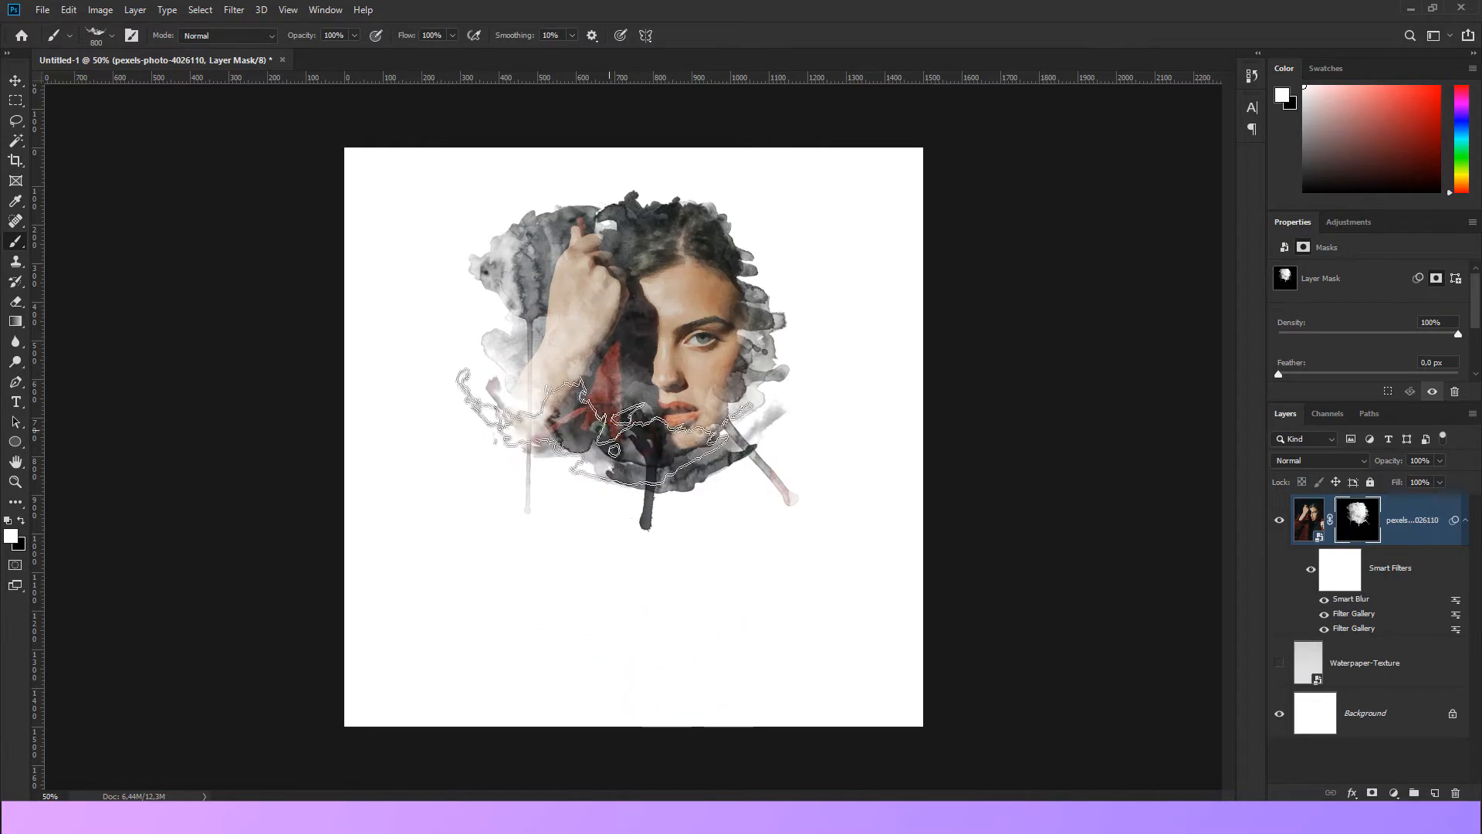
Choose the water12 brush, reduce it to 700 px, and stamp it on the mask over the clothing below the chin
{"action": "right_click", "coordinate": [615, 429]}
{"action": "double_click", "coordinate": [1191, 574]}
{"action": "key", "text": "bracketleft"}
{"action": "key", "text": "bracketleft"}
{"action": "key", "text": "bracketleft"}
{"action": "key", "text": "bracketleft"}
{"action": "key", "text": "bracketleft"}
{"action": "key", "text": "bracketleft"}
{"action": "key", "text": "bracketleft"}
{"action": "key", "text": "bracketleft"}
{"action": "key", "text": "bracketleft"}
{"action": "key", "text": "bracketleft"}
{"action": "key", "text": "bracketleft"}
{"action": "key", "text": "bracketleft"}
{"action": "key", "text": "bracketleft"}
{"action": "key", "text": "bracketleft"}
{"action": "key", "text": "bracketleft"}
{"action": "key", "text": "bracketleft"}
{"action": "key", "text": "bracketleft"}
{"action": "key", "text": "bracketleft"}
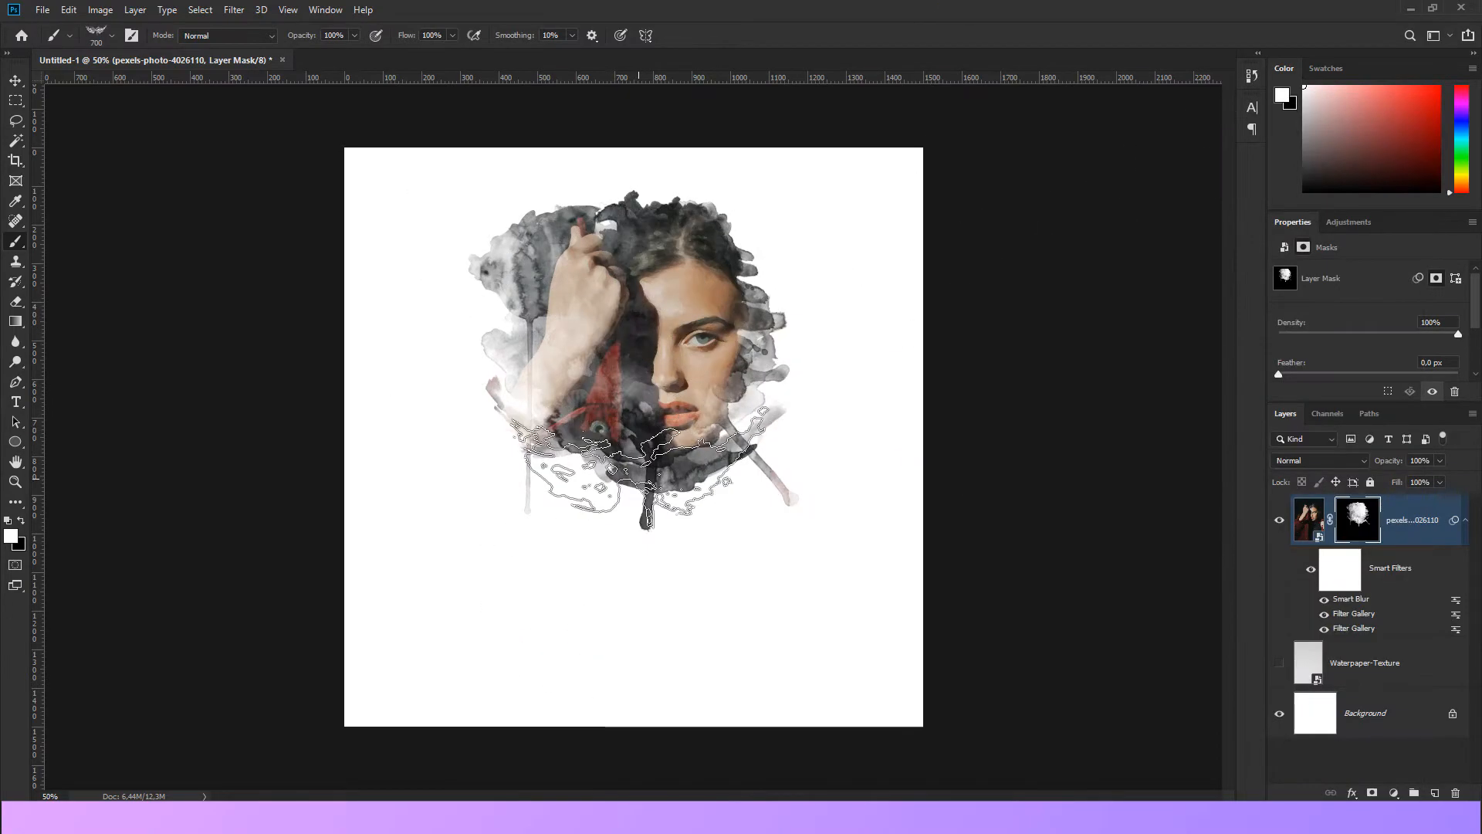
{"action": "left_click", "coordinate": [637, 472]}
Choose the water8 brush, rotate its tip to near vertical, reduce it to 800 px, and stamp it along the portrait's right edge
{"action": "right_click", "coordinate": [653, 472]}
{"action": "left_click", "coordinate": [1225, 528]}
{"action": "left_click_drag", "start_coordinate": [713, 262], "coordinate": [711, 255]}
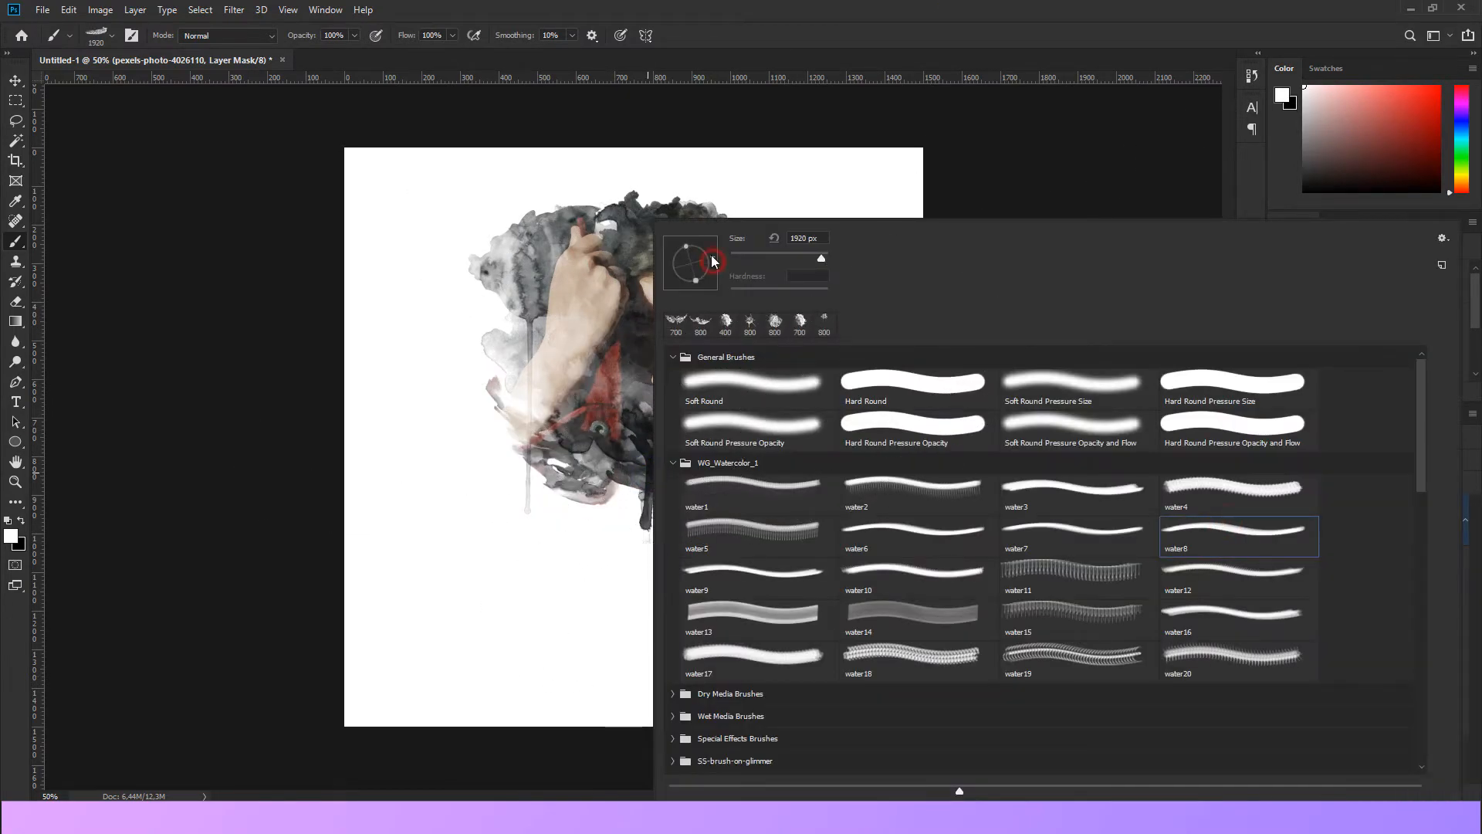
{"action": "left_click", "coordinate": [744, 6]}
{"action": "key", "text": "bracketleft"}
{"action": "key", "text": "bracketleft"}
{"action": "key", "text": "bracketleft"}
{"action": "key", "text": "bracketleft"}
{"action": "key", "text": "bracketleft"}
{"action": "key", "text": "bracketleft"}
{"action": "key", "text": "bracketleft"}
{"action": "key", "text": "bracketleft"}
{"action": "key", "text": "bracketleft"}
{"action": "key", "text": "bracketleft"}
{"action": "key", "text": "bracketleft"}
{"action": "key", "text": "bracketleft"}
{"action": "left_click", "coordinate": [730, 346]}
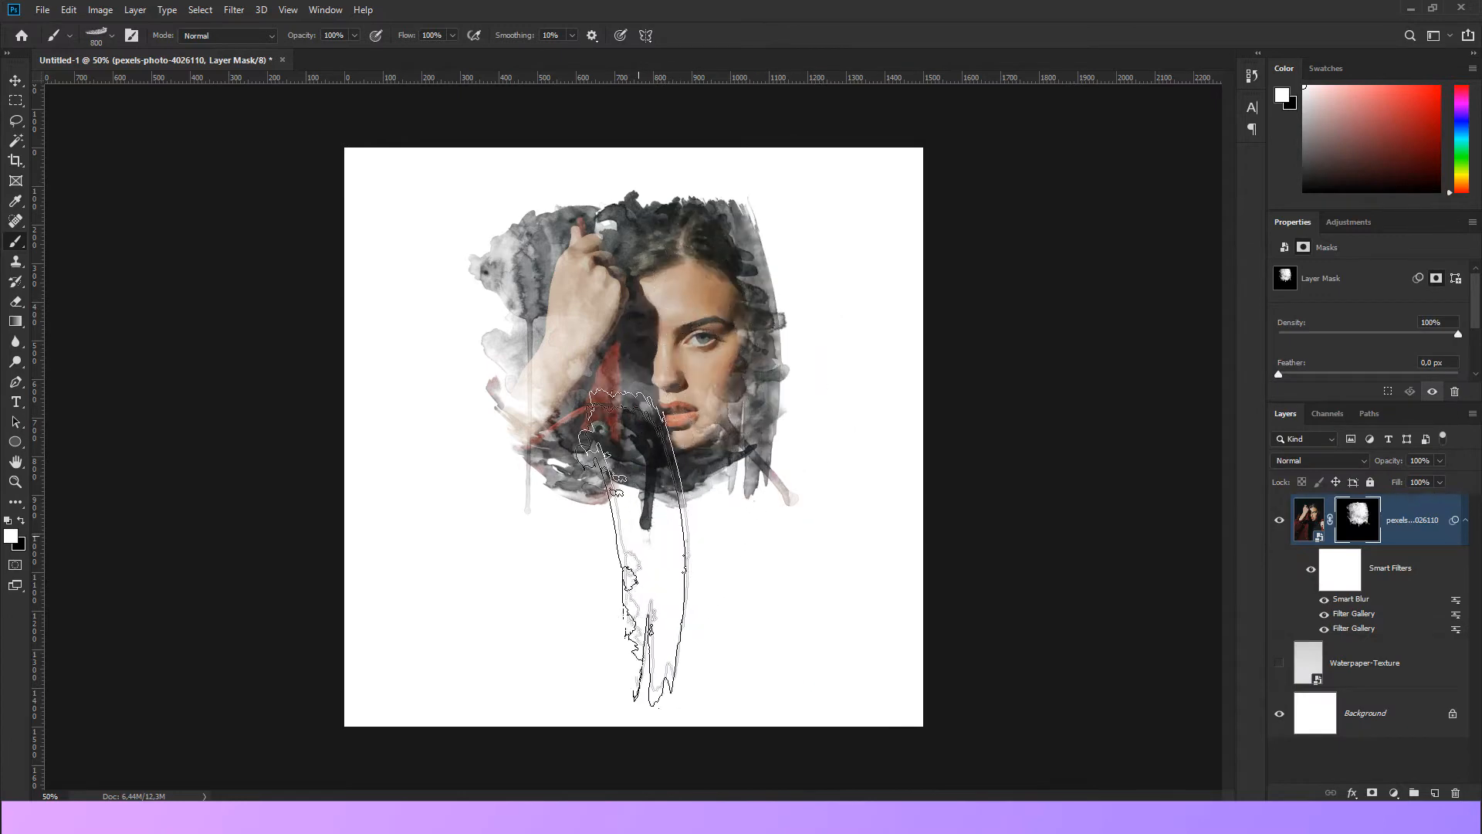
Reselect the water8 brush with its default horizontal angle at 800 px and stamp it across the lower clothing
{"action": "right_click", "coordinate": [820, 643]}
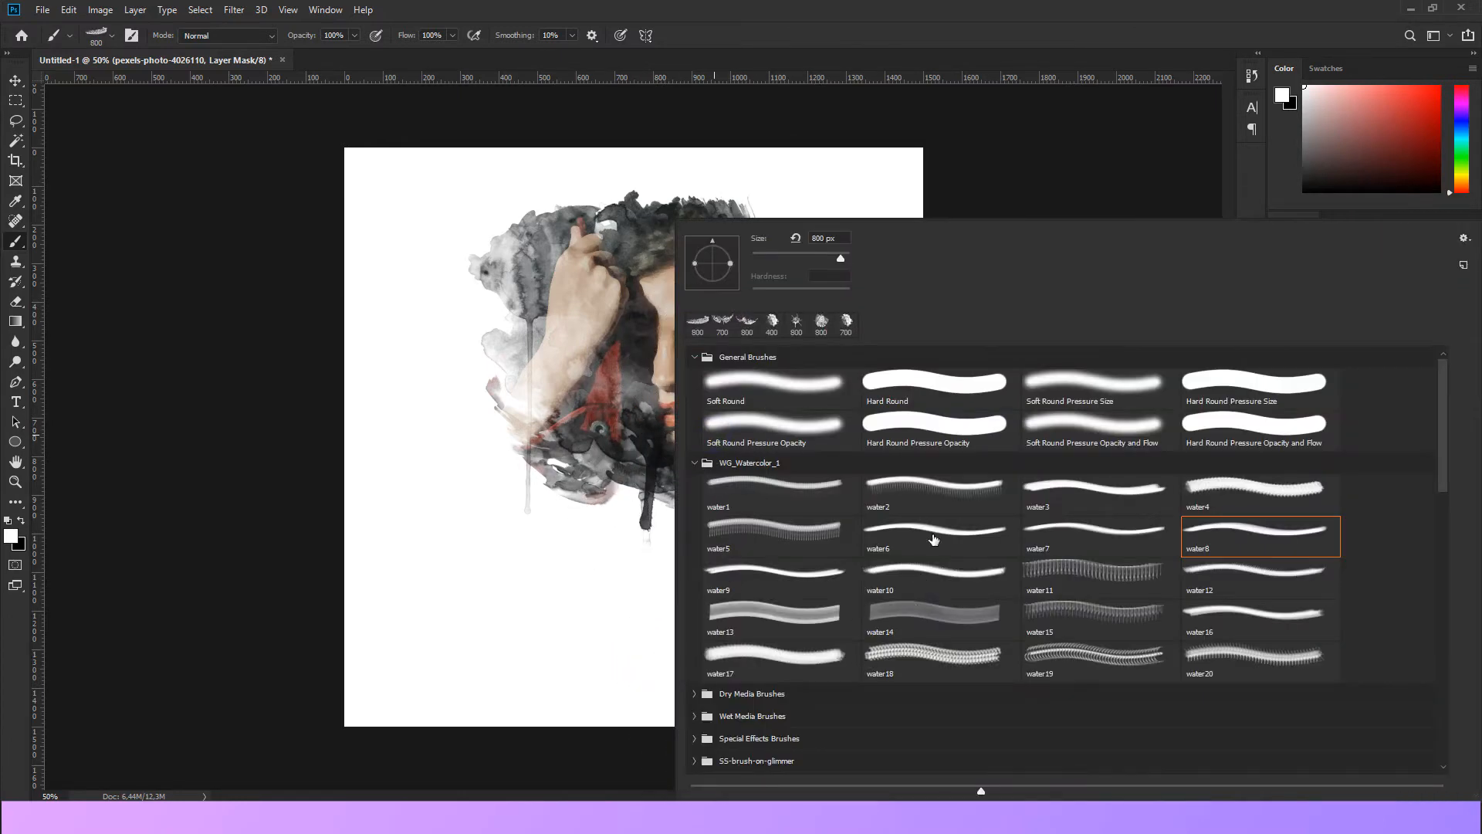
{"action": "left_click", "coordinate": [1226, 534]}
{"action": "left_click", "coordinate": [876, 43]}
{"action": "key", "text": "bracketleft"}
{"action": "key", "text": "bracketleft"}
{"action": "key", "text": "bracketleft"}
{"action": "key", "text": "bracketleft"}
{"action": "key", "text": "bracketleft"}
{"action": "key", "text": "bracketleft"}
{"action": "key", "text": "bracketleft"}
{"action": "key", "text": "bracketleft"}
{"action": "key", "text": "bracketleft"}
{"action": "key", "text": "bracketleft"}
{"action": "key", "text": "bracketleft"}
{"action": "key", "text": "bracketleft"}
{"action": "left_click", "coordinate": [646, 471]}
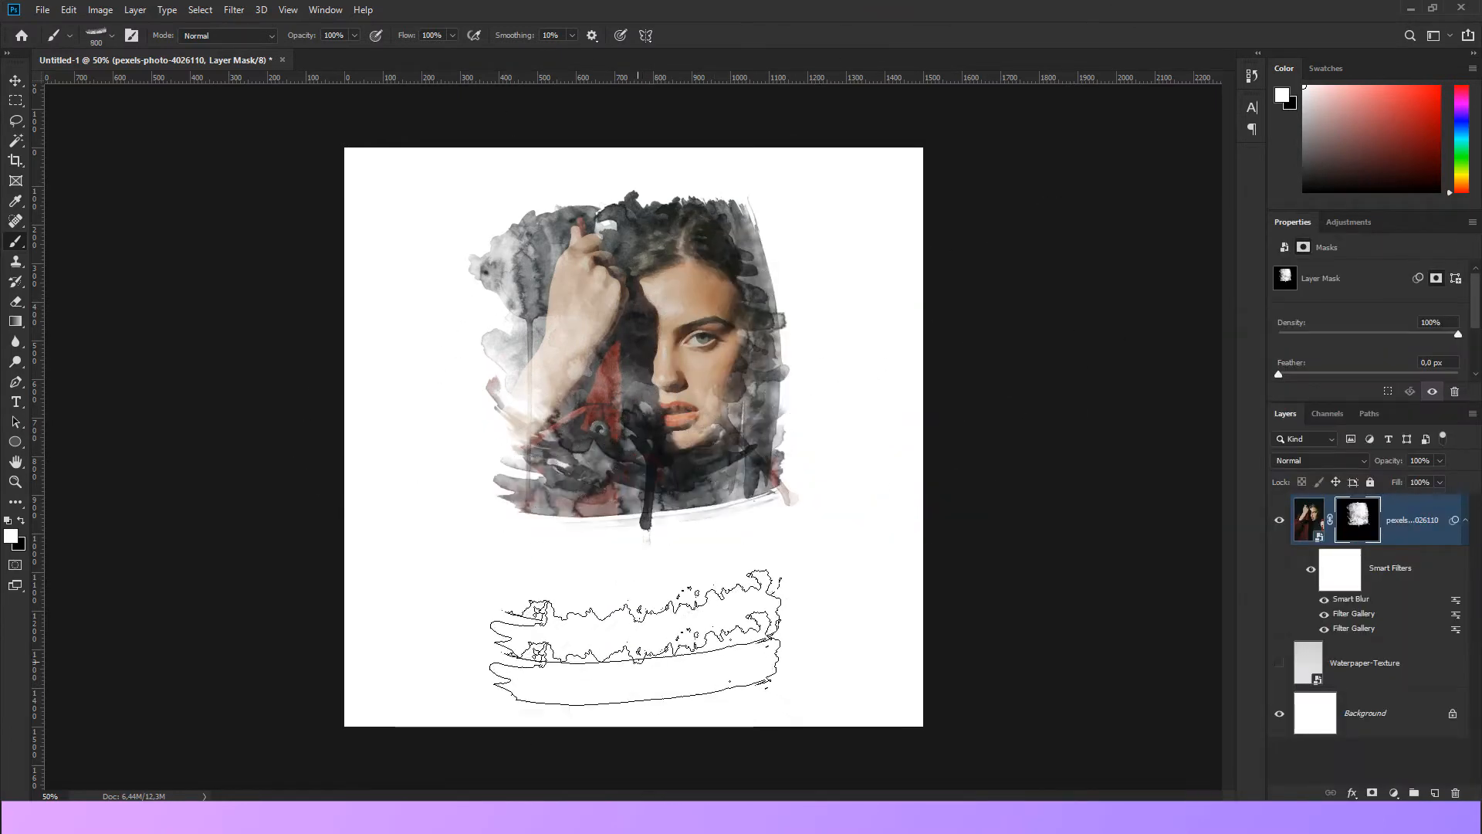
Choose the water16 brush from the WG_Watercolor_1 set and reduce its size to 800 px
{"action": "right_click", "coordinate": [638, 665]}
{"action": "left_click", "coordinate": [1198, 568]}
{"action": "left_click", "coordinate": [741, 546]}
{"action": "left_click", "coordinate": [1191, 608]}
{"action": "left_click", "coordinate": [884, 11]}
{"action": "key", "text": "bracketleft"}
{"action": "key", "text": "bracketleft"}
{"action": "key", "text": "bracketleft"}
{"action": "key", "text": "bracketleft"}
{"action": "key", "text": "bracketleft"}
{"action": "key", "text": "bracketleft"}
{"action": "key", "text": "bracketleft"}
{"action": "key", "text": "bracketleft"}
{"action": "key", "text": "bracketleft"}
Rotate the water16 brush tip, enlarge it to 1100 px, and stamp it on the mask over the raised arm and sleeve
{"action": "right_click", "coordinate": [661, 328]}
{"action": "left_click", "coordinate": [703, 245]}
{"action": "left_click", "coordinate": [704, 247]}
{"action": "left_click", "coordinate": [688, 288]}
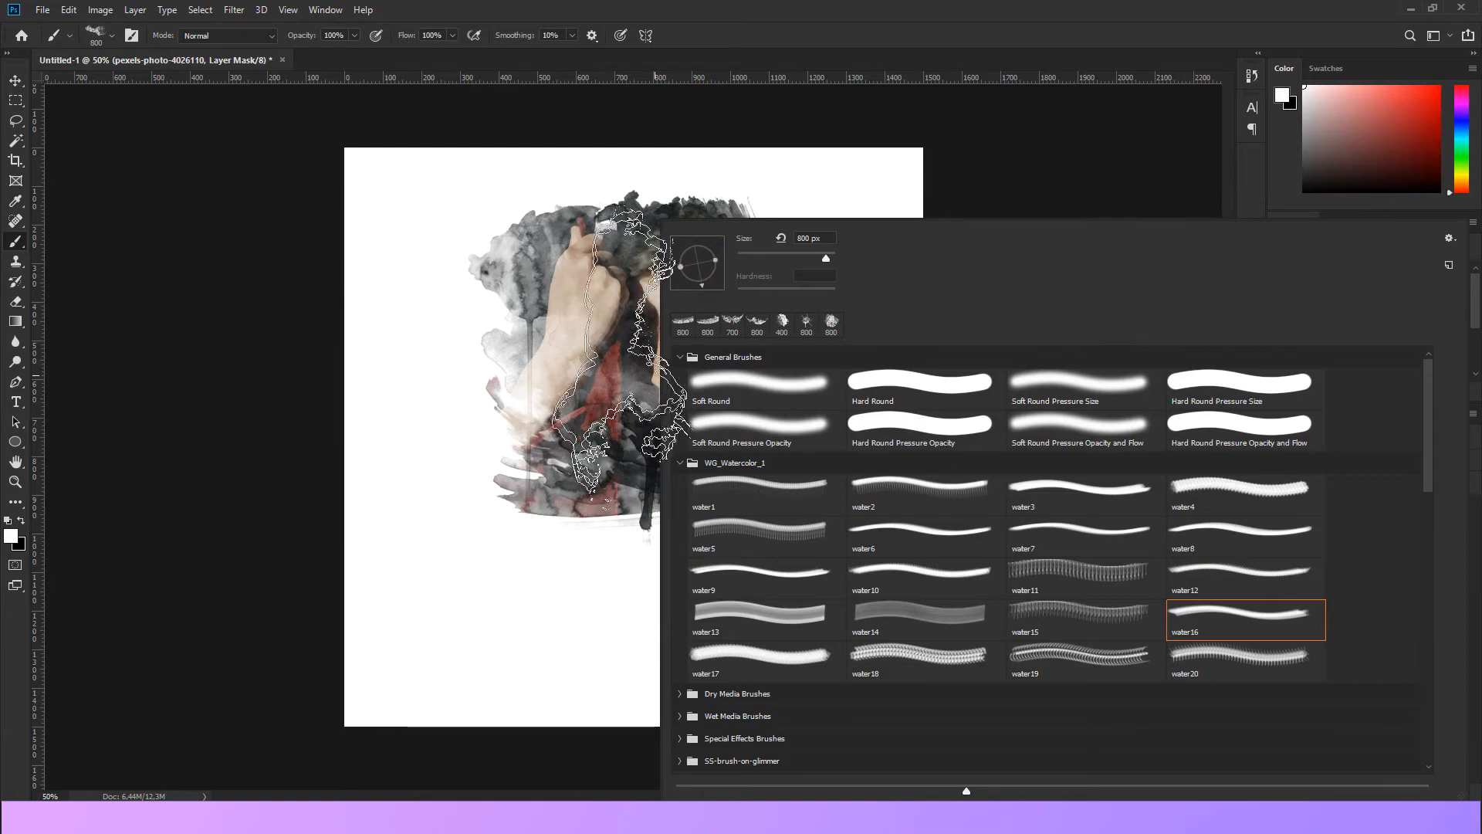
{"action": "left_click", "coordinate": [652, 8]}
{"action": "key", "text": "bracketright"}
{"action": "key", "text": "bracketright"}
{"action": "key", "text": "bracketright"}
{"action": "key", "text": "bracketright"}
{"action": "left_click", "coordinate": [564, 415]}
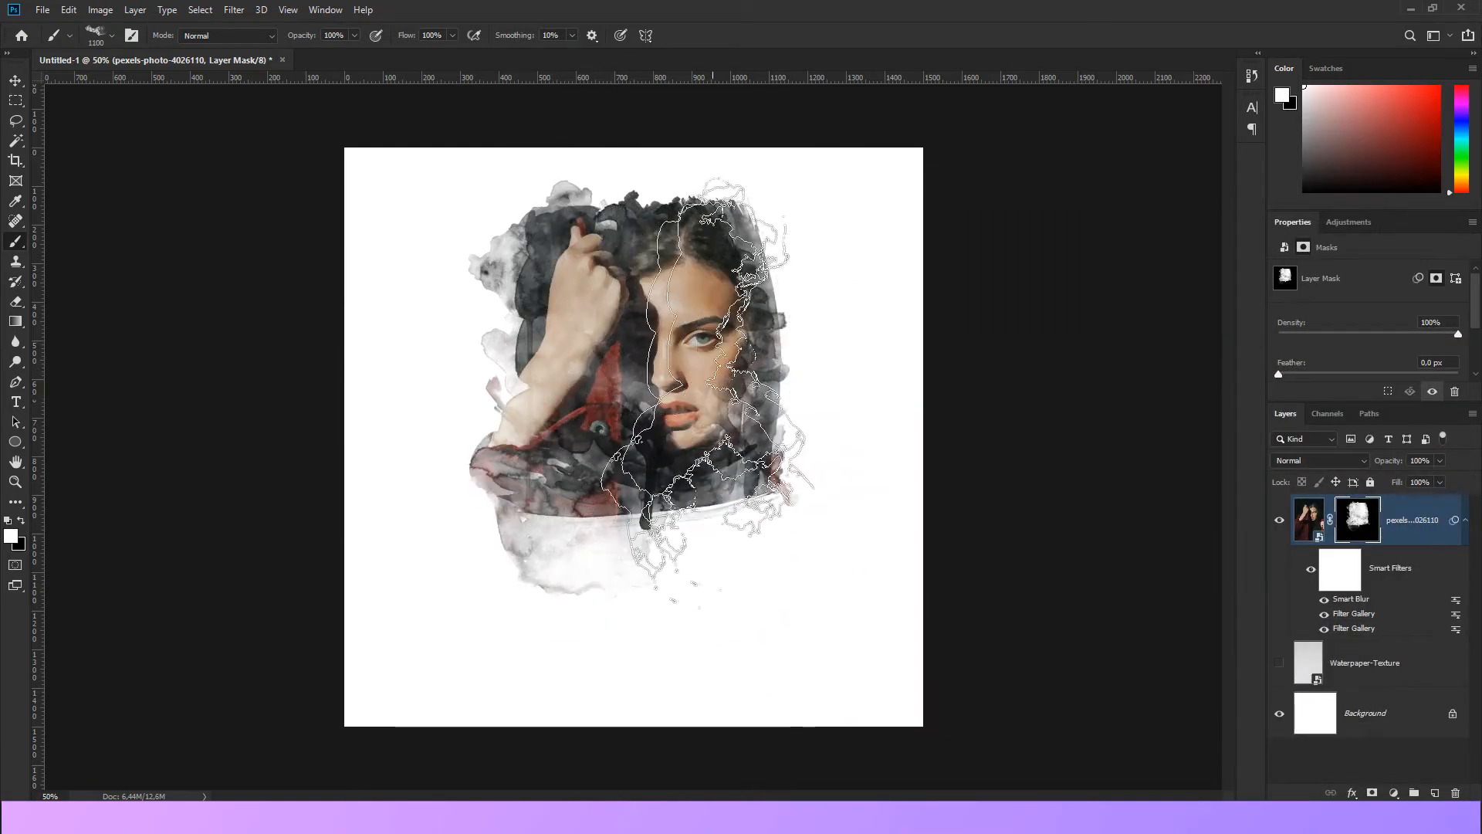
Choose the water10 brush, reduce it to 800 px, and stamp it on the mask at the bottom edge of the clothing
{"action": "right_click", "coordinate": [752, 401]}
{"action": "left_click", "coordinate": [926, 575]}
{"action": "left_click", "coordinate": [915, 7]}
{"action": "key", "text": "bracketleft"}
{"action": "key", "text": "bracketleft"}
{"action": "key", "text": "bracketleft"}
{"action": "key", "text": "bracketleft"}
{"action": "key", "text": "bracketleft"}
{"action": "key", "text": "bracketleft"}
{"action": "key", "text": "bracketleft"}
{"action": "key", "text": "bracketleft"}
{"action": "key", "text": "bracketleft"}
{"action": "key", "text": "bracketleft"}
{"action": "key", "text": "bracketleft"}
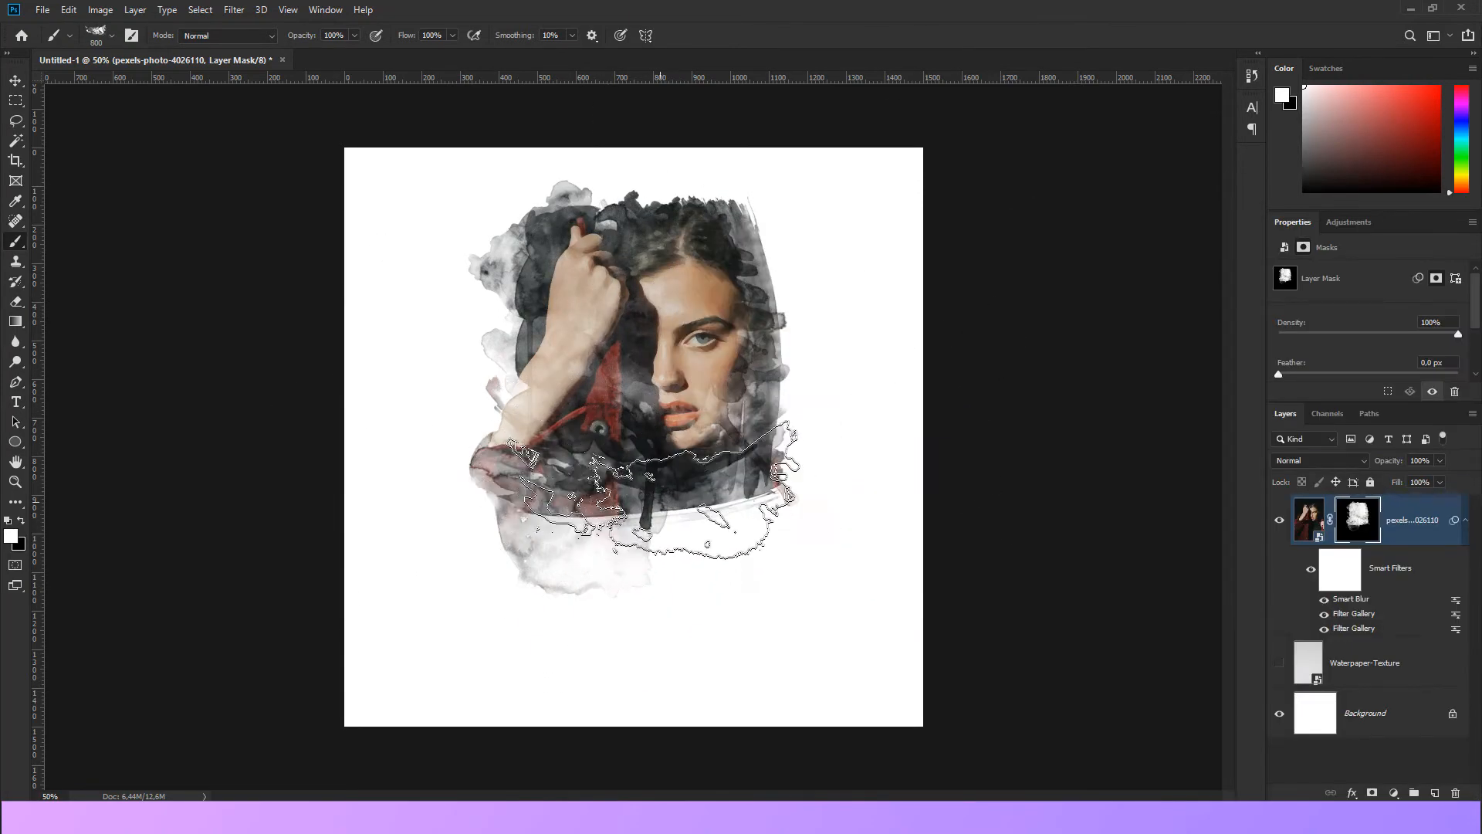
{"action": "left_click", "coordinate": [657, 517]}
Choose the water17 brush from the WG_Watercolor_1 set
{"action": "right_click", "coordinate": [641, 494]}
{"action": "left_click", "coordinate": [793, 574]}
{"action": "left_click", "coordinate": [1073, 535]}
{"action": "left_click", "coordinate": [927, 534]}
{"action": "left_click", "coordinate": [1213, 614]}
{"action": "left_click", "coordinate": [757, 659]}
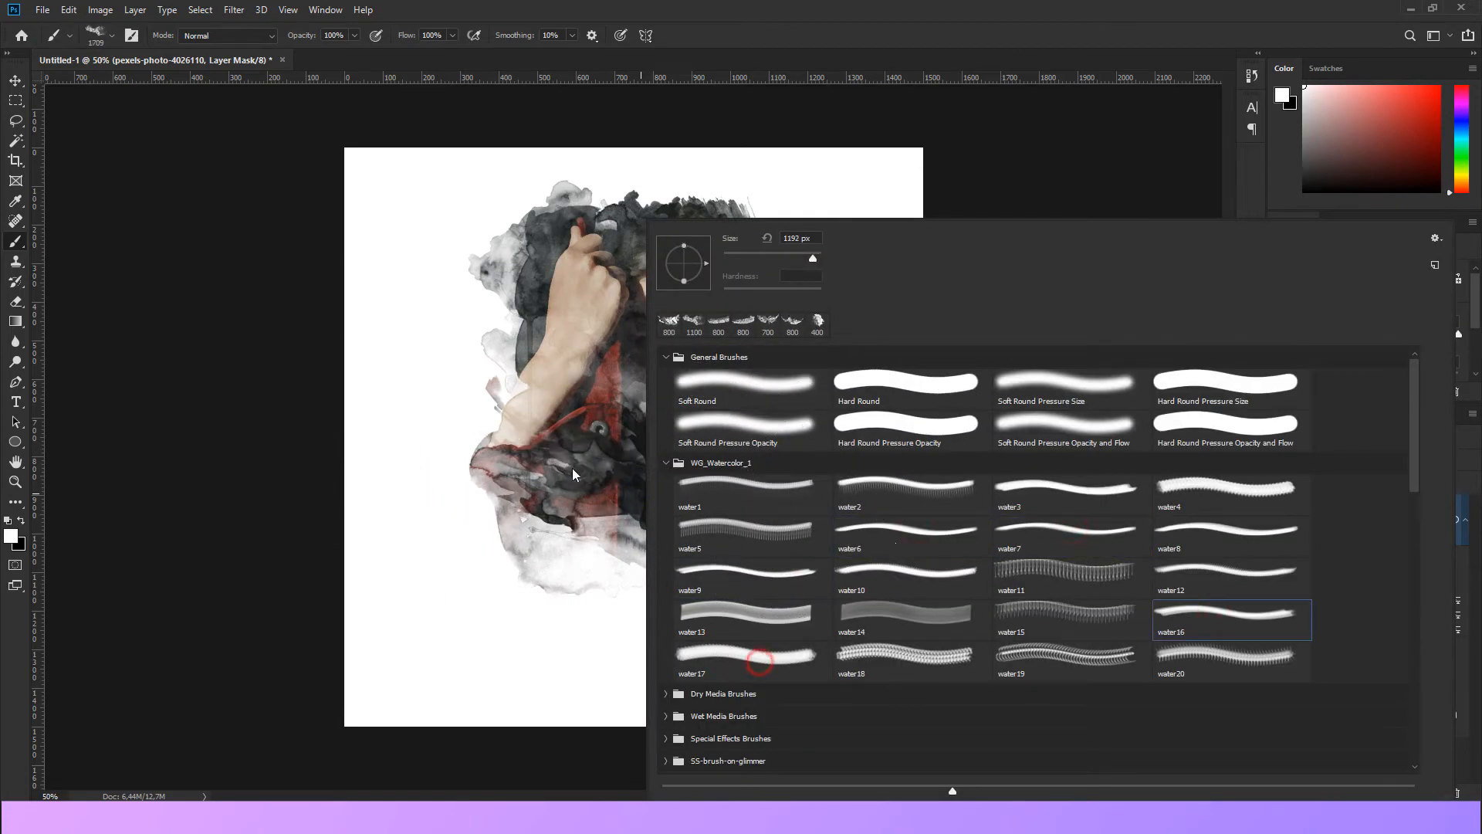
{"action": "key", "text": "Return"}
Reduce the water17 brush to 200 px and paint on the mask around the chin and neck to fill in faint areas
{"action": "scroll", "coordinate": [669, 381], "scroll_direction": "up", "scroll_amount": 6}
{"action": "key", "text": "bracketleft"}
{"action": "key", "text": "bracketleft"}
{"action": "key", "text": "bracketleft"}
{"action": "key", "text": "bracketleft"}
{"action": "key", "text": "bracketleft"}
{"action": "key", "text": "bracketleft"}
{"action": "key", "text": "bracketleft"}
{"action": "key", "text": "bracketleft"}
{"action": "key", "text": "bracketleft"}
{"action": "key", "text": "bracketleft"}
{"action": "key", "text": "bracketleft"}
{"action": "mouse_move", "coordinate": [714, 444]}
{"action": "left_mouse_down"}
{"action": "mouse_move", "coordinate": [746, 254]}
{"action": "mouse_move", "coordinate": [719, 142]}
{"action": "mouse_move", "coordinate": [800, 258]}
{"action": "mouse_move", "coordinate": [719, 474]}
{"action": "mouse_move", "coordinate": [740, 506]}
{"action": "left_mouse_up"}
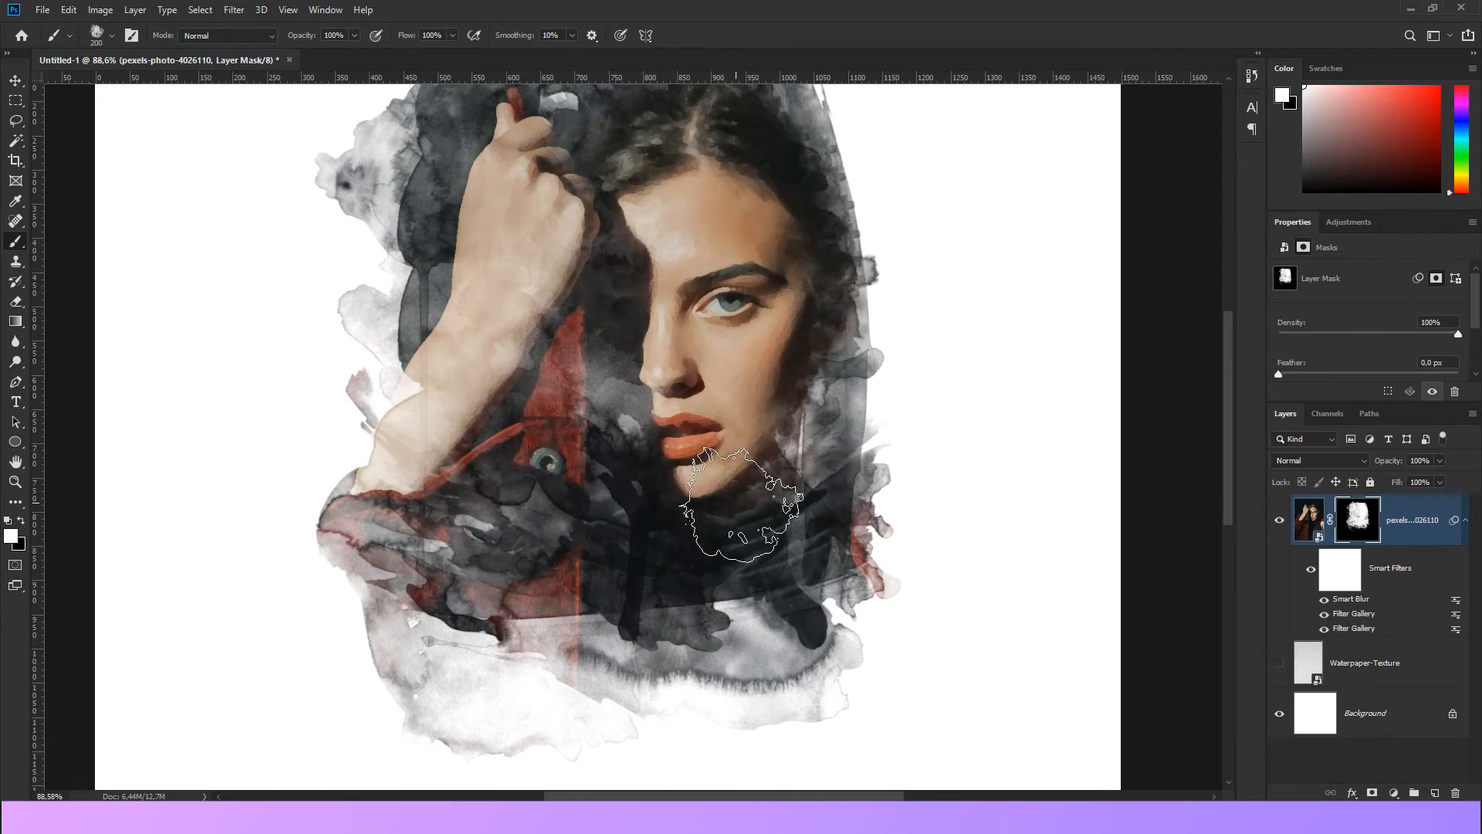
Stamp the 200 px brush on the mask beside the neck and along the outer edge of the forearm
{"action": "scroll", "coordinate": [756, 459], "scroll_direction": "down", "scroll_amount": 8}
{"action": "scroll", "coordinate": [757, 459], "scroll_direction": "up", "scroll_amount": 2}
{"action": "right_click", "coordinate": [1361, 530]}
{"action": "left_click", "coordinate": [765, 425]}
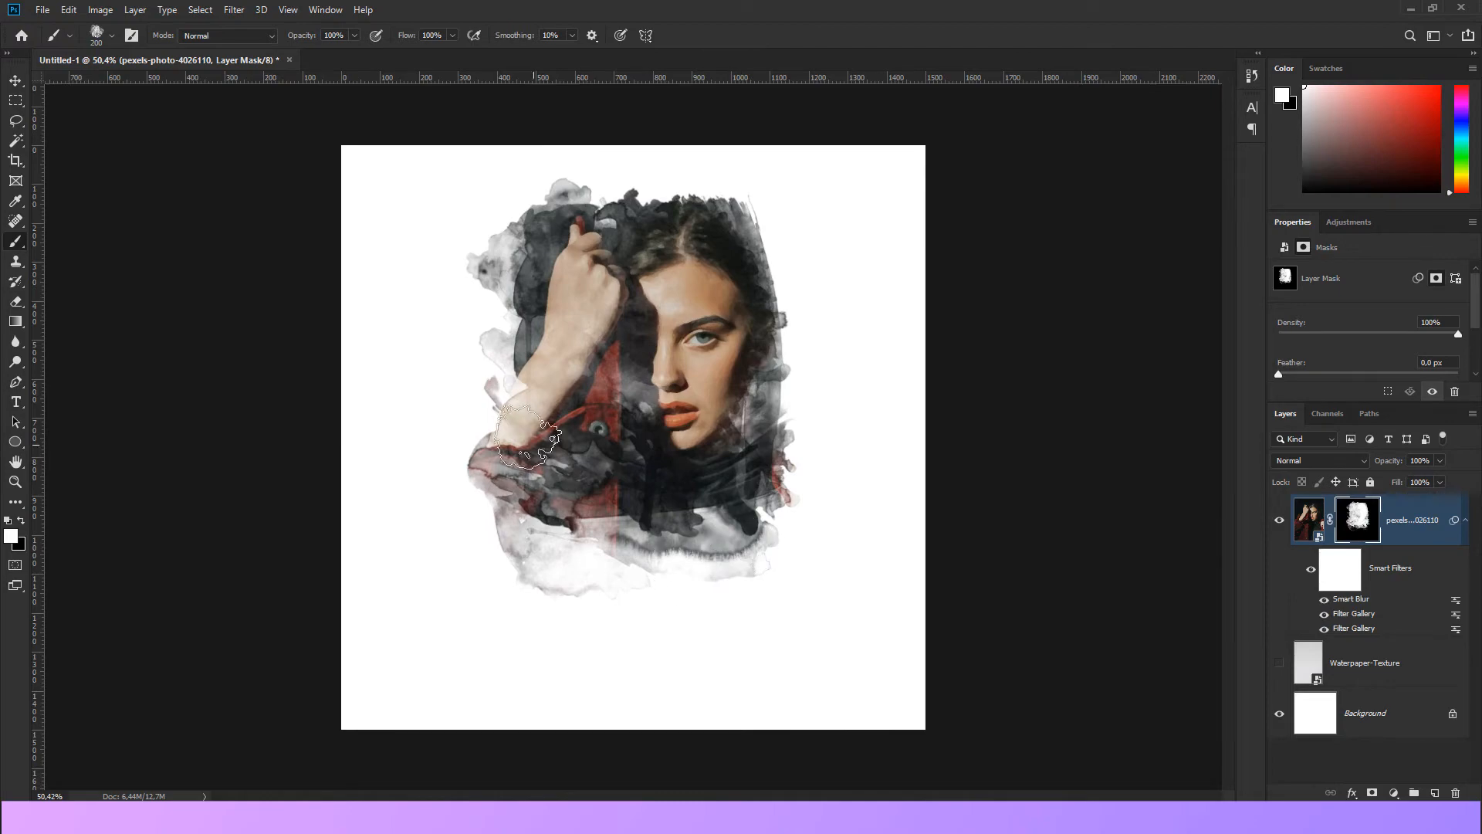
{"action": "left_click", "coordinate": [519, 392]}
Choose a different large watercolor brush from the brush presets for painting on the portrait's layer mask
{"action": "right_click", "coordinate": [698, 459]}
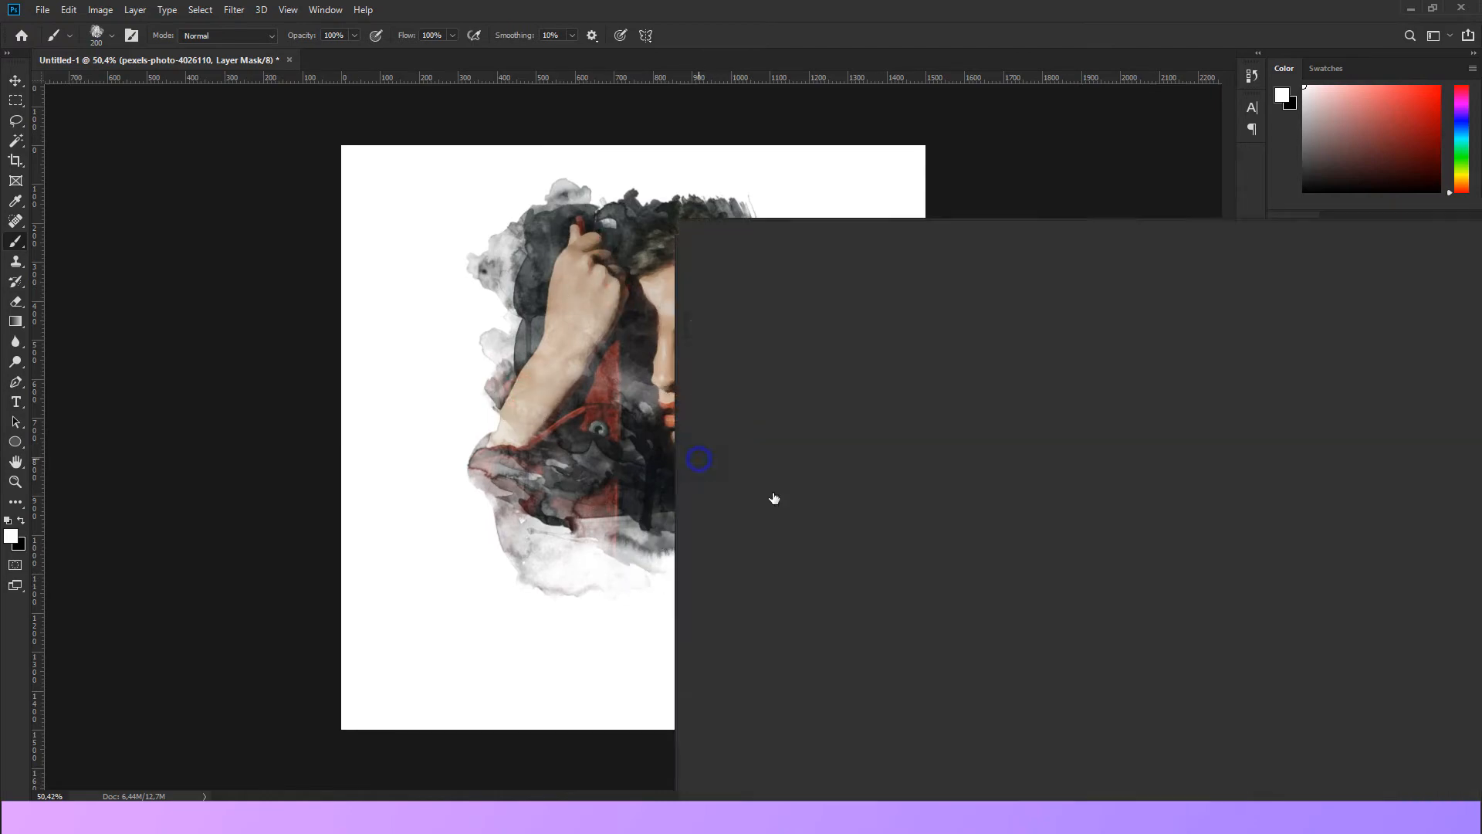
{"action": "left_click", "coordinate": [982, 568]}
{"action": "left_click", "coordinate": [867, 532]}
{"action": "left_click", "coordinate": [870, 479]}
{"action": "left_click", "coordinate": [1056, 486]}
{"action": "left_click", "coordinate": [714, 116]}
Reduce the brush to 800 px and stamp it on the mask over the lower part of the clothing
{"action": "key", "text": "bracketleft"}
{"action": "key", "text": "bracketleft"}
{"action": "key", "text": "bracketleft"}
{"action": "key", "text": "bracketleft"}
{"action": "key", "text": "bracketleft"}
{"action": "key", "text": "bracketleft"}
{"action": "key", "text": "bracketleft"}
{"action": "key", "text": "bracketleft"}
{"action": "key", "text": "bracketleft"}
{"action": "key", "text": "bracketleft"}
{"action": "left_click", "coordinate": [643, 511]}
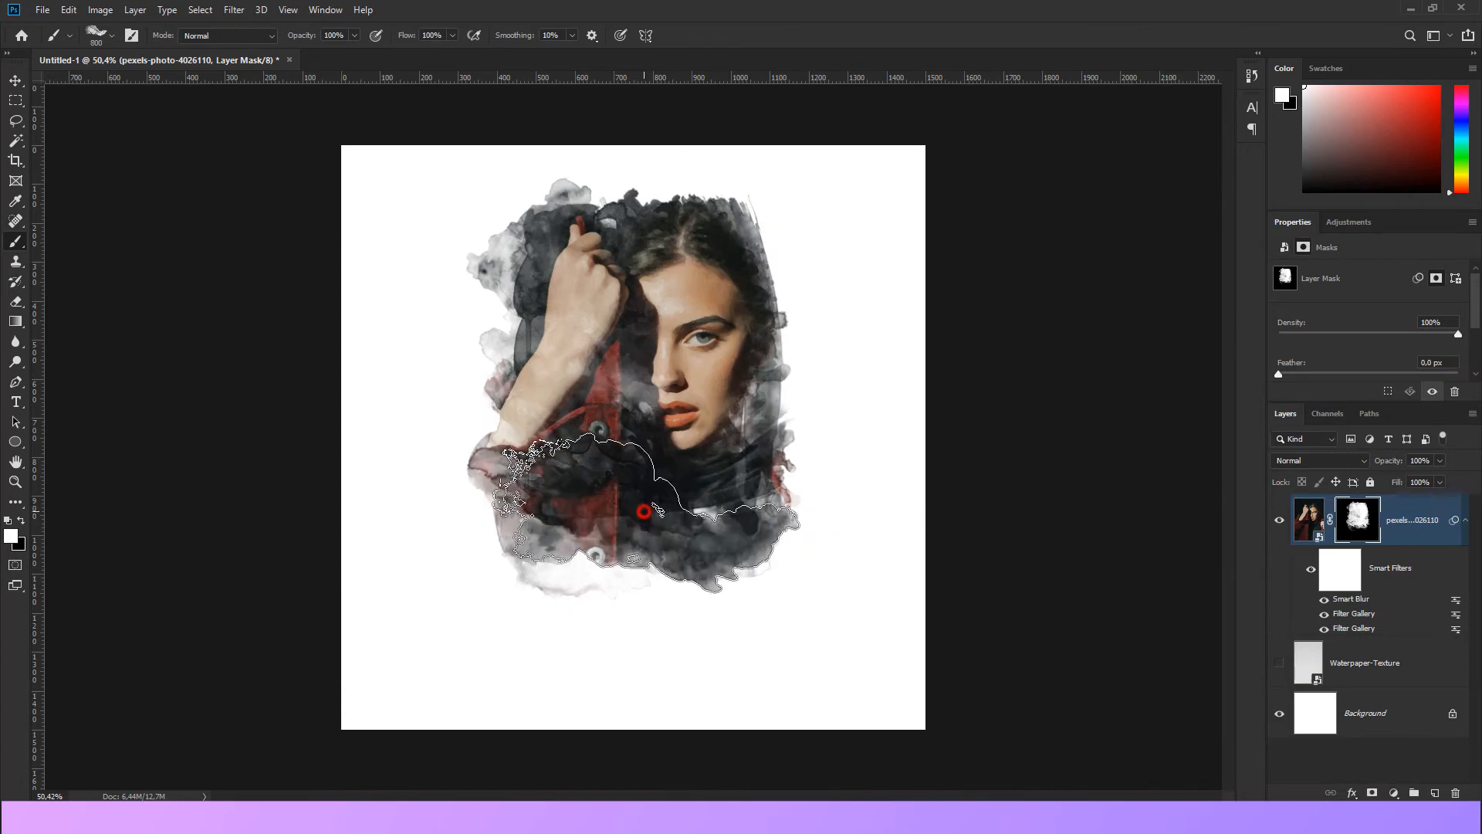
Reduce the brush to 150 px and dab on the mask over the clothing below the chin, finishing with the Move tool active
{"action": "key", "text": "bracketleft"}
{"action": "key", "text": "bracketleft"}
{"action": "key", "text": "bracketleft"}
{"action": "key", "text": "bracketleft"}
{"action": "key", "text": "bracketleft"}
{"action": "key", "text": "bracketleft"}
{"action": "key", "text": "bracketleft"}
{"action": "key", "text": "bracketleft"}
{"action": "key", "text": "bracketleft"}
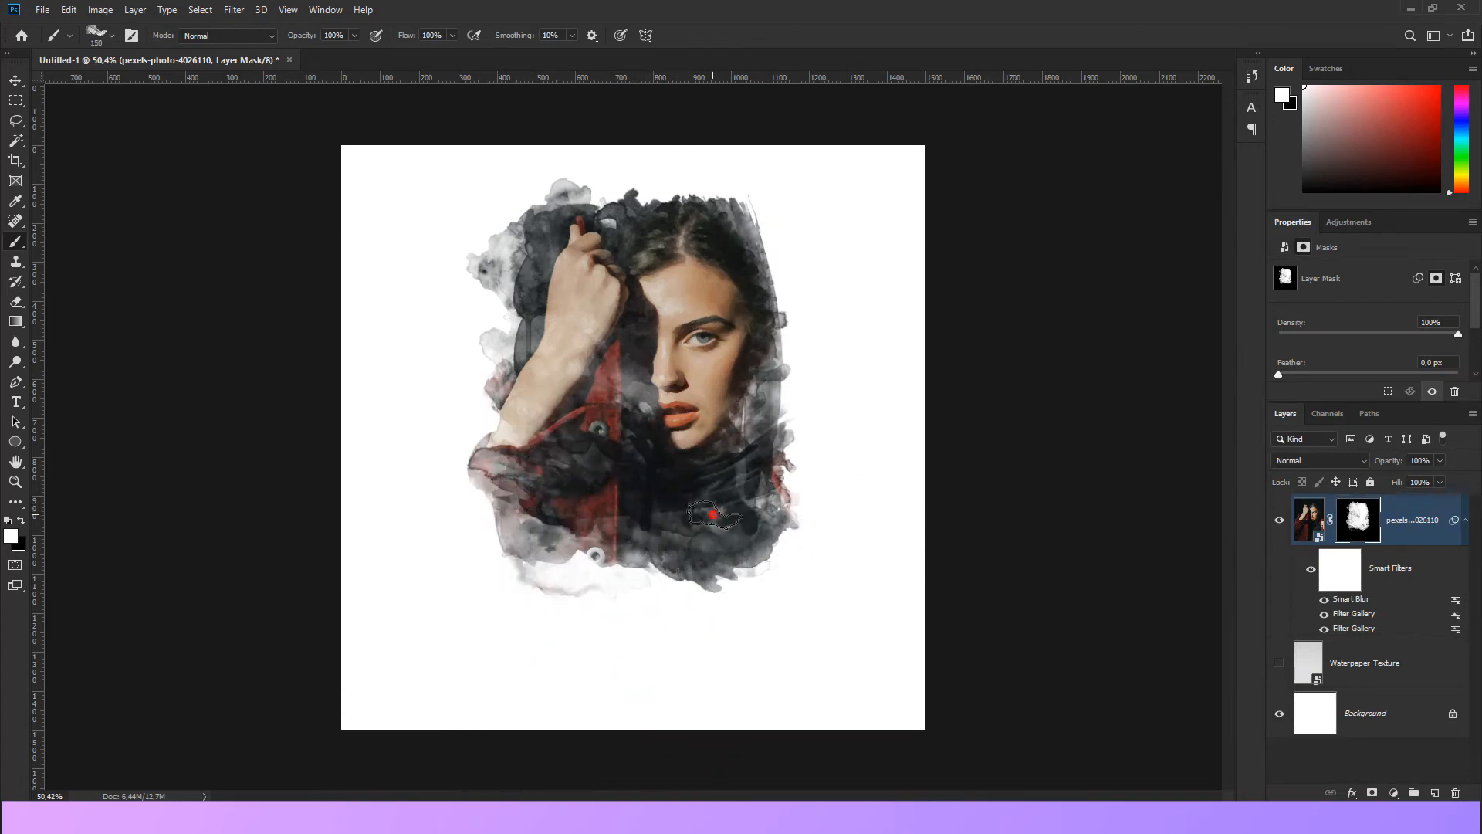
{"action": "key", "text": "v"}
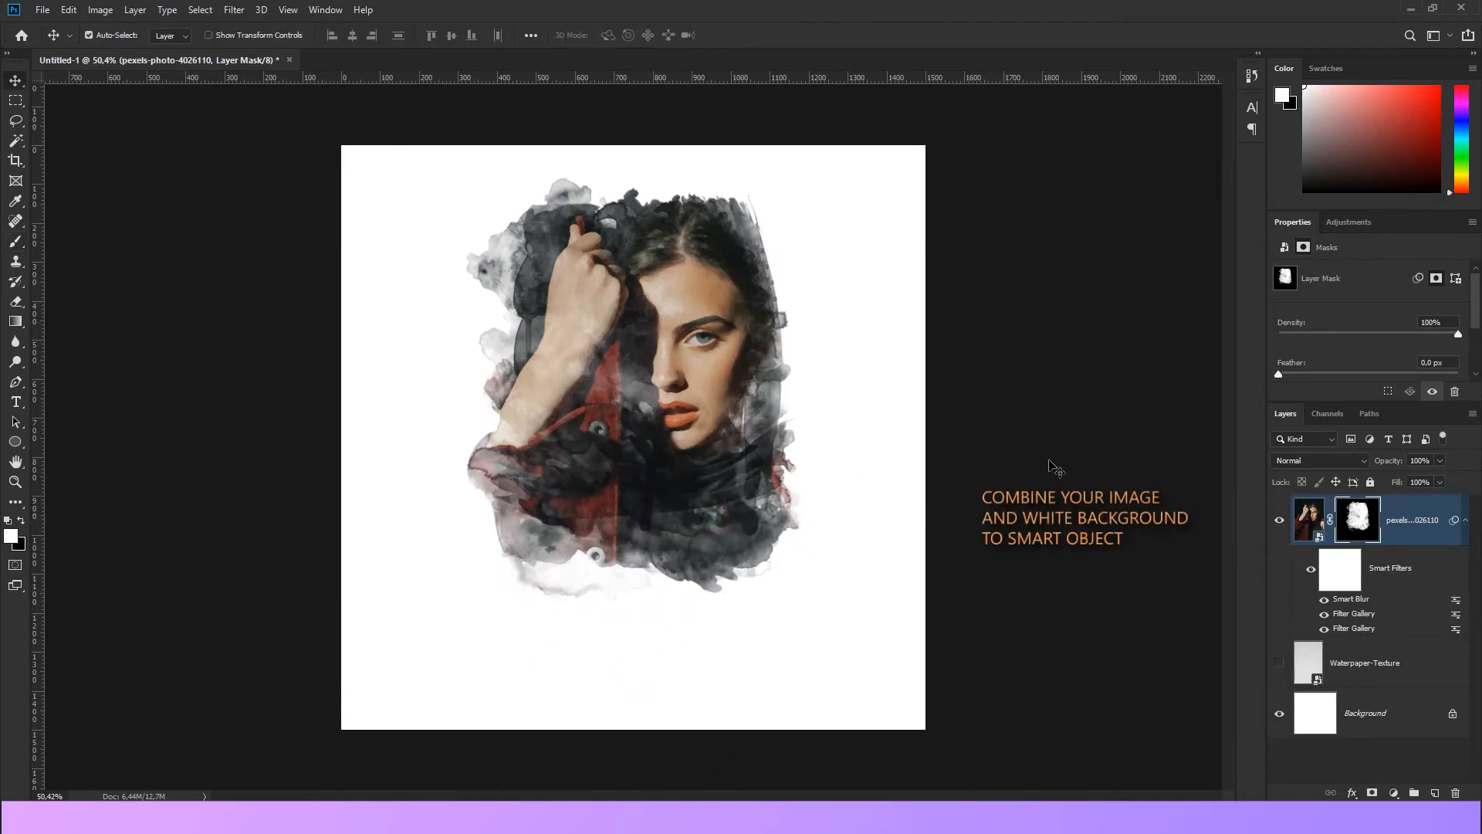
Unlock the white Background layer and convert it together with the portrait layer into one smart object
{"action": "left_click", "coordinate": [1450, 713]}
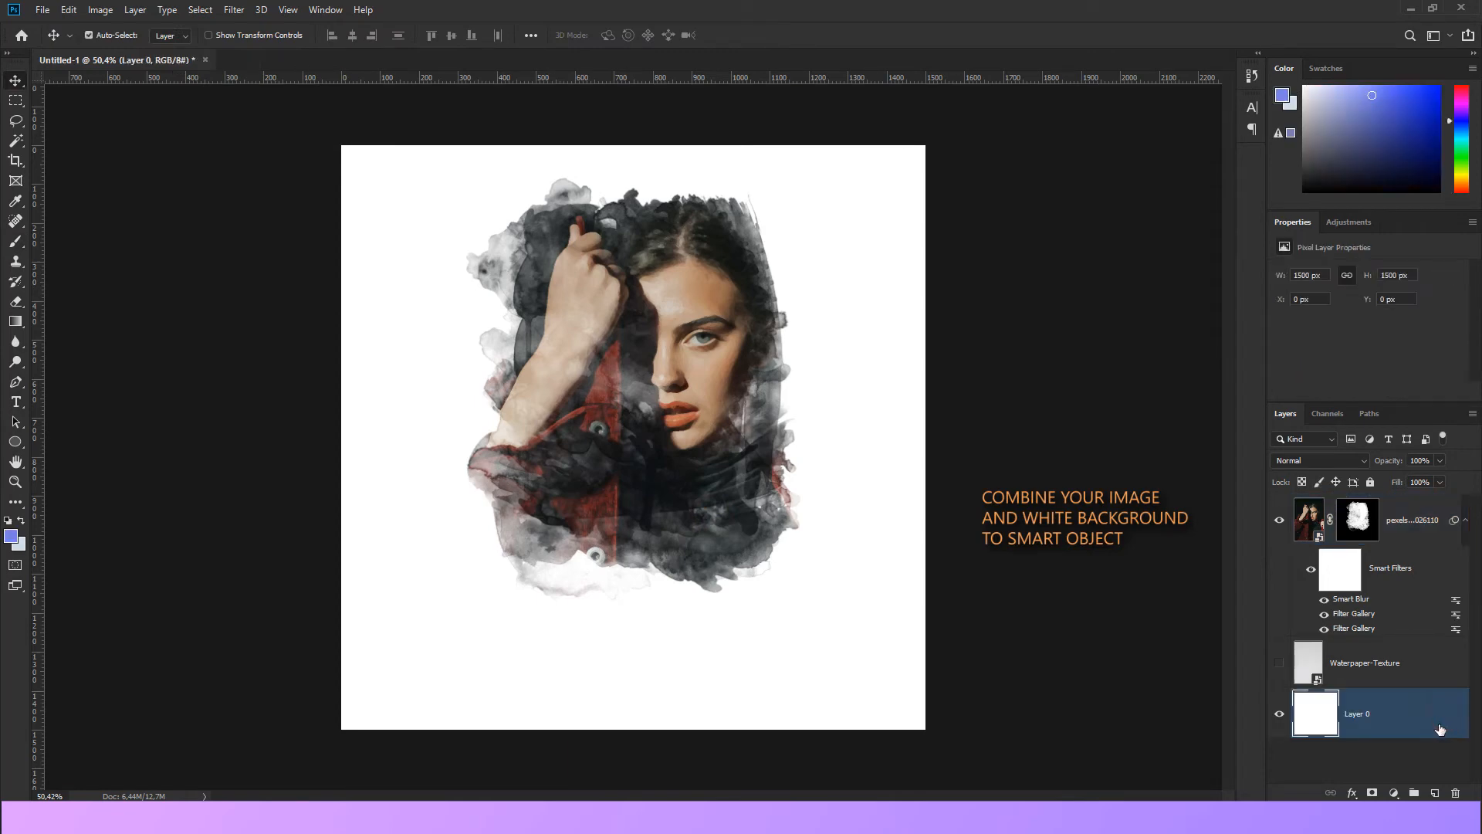
{"action": "left_click", "coordinate": [1412, 534], "text": "ctrl"}
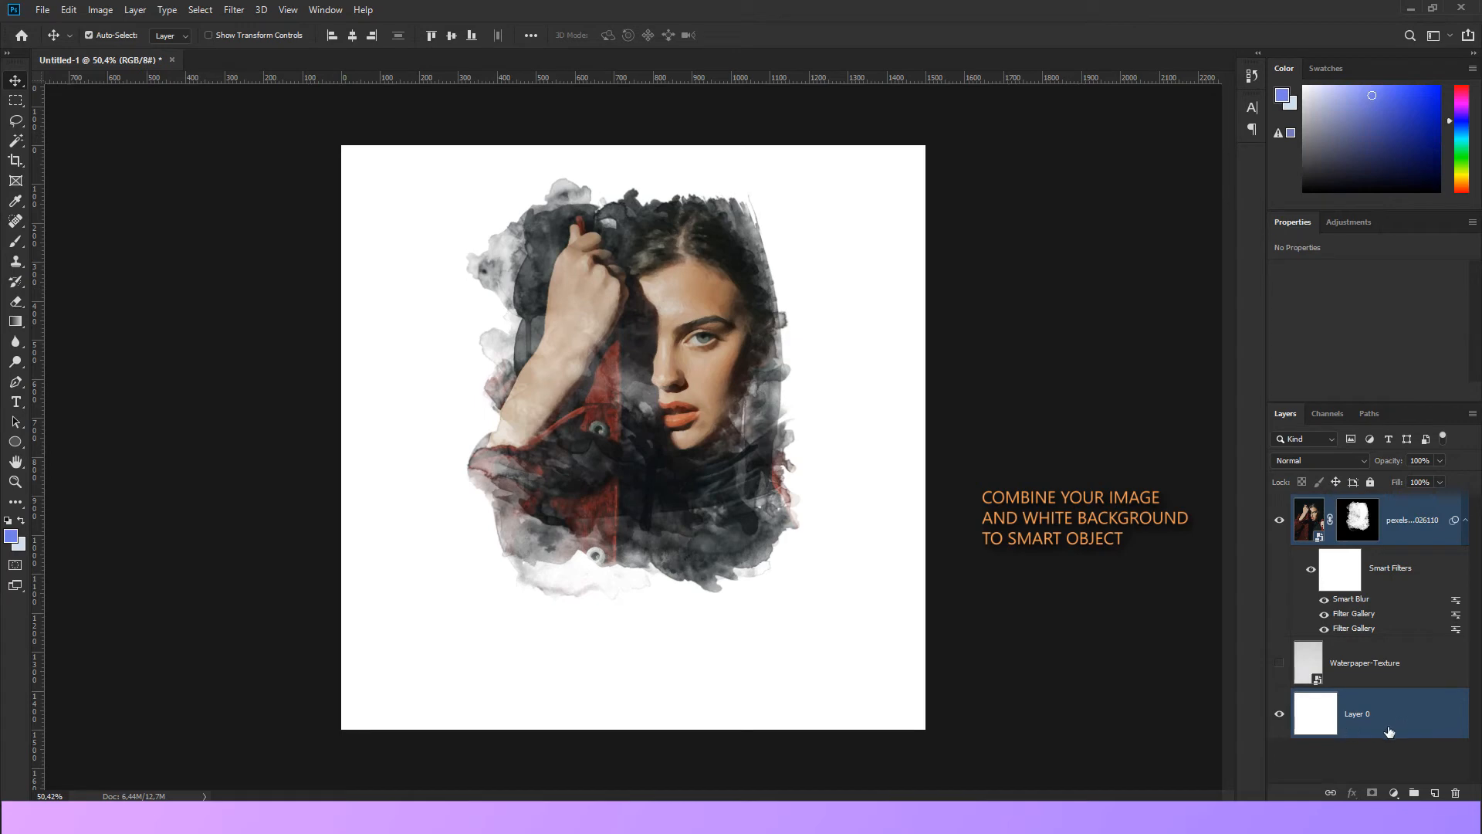
{"action": "right_click", "coordinate": [1400, 523]}
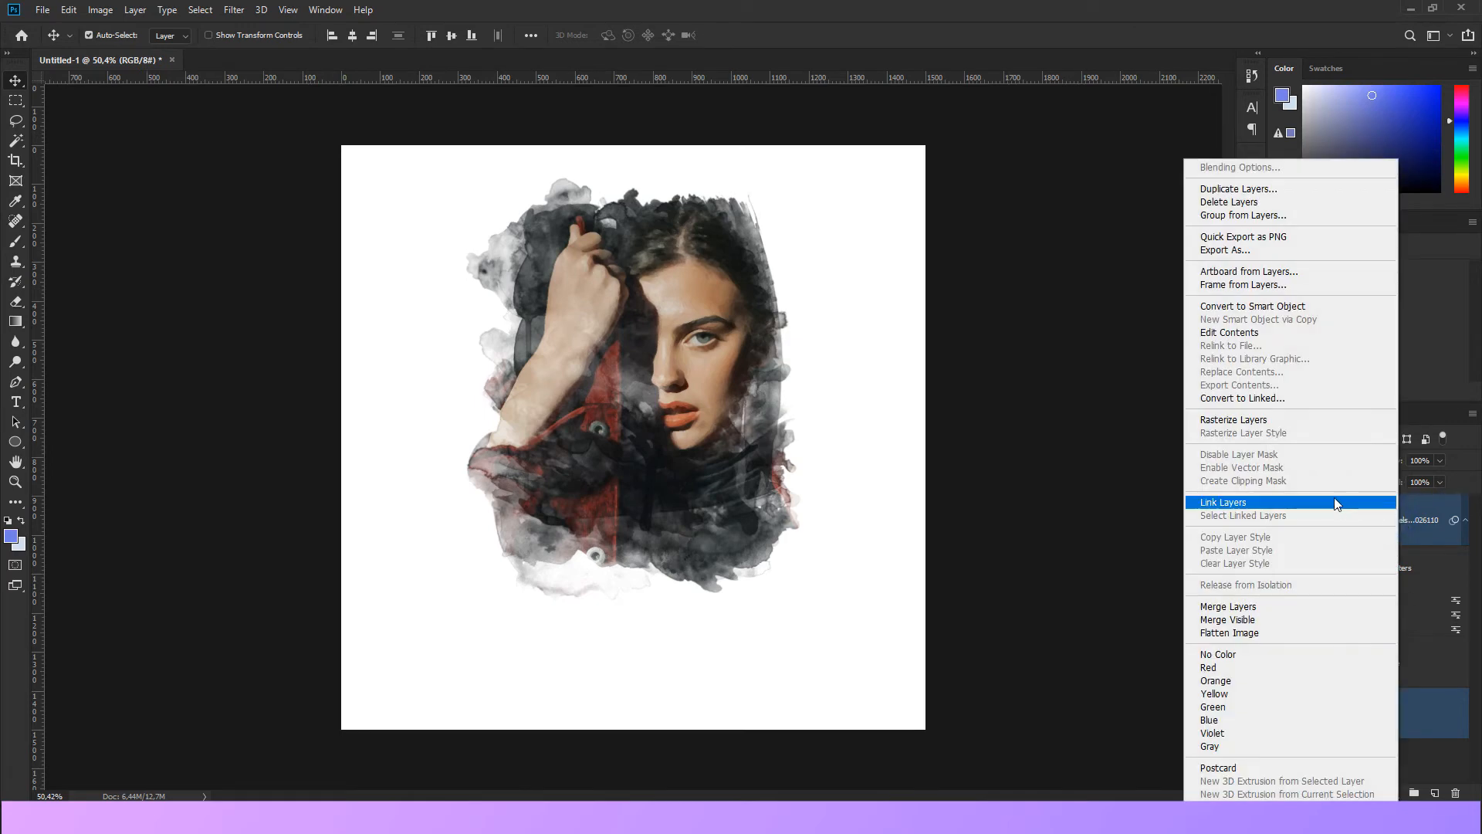
{"action": "left_click", "coordinate": [1300, 306]}
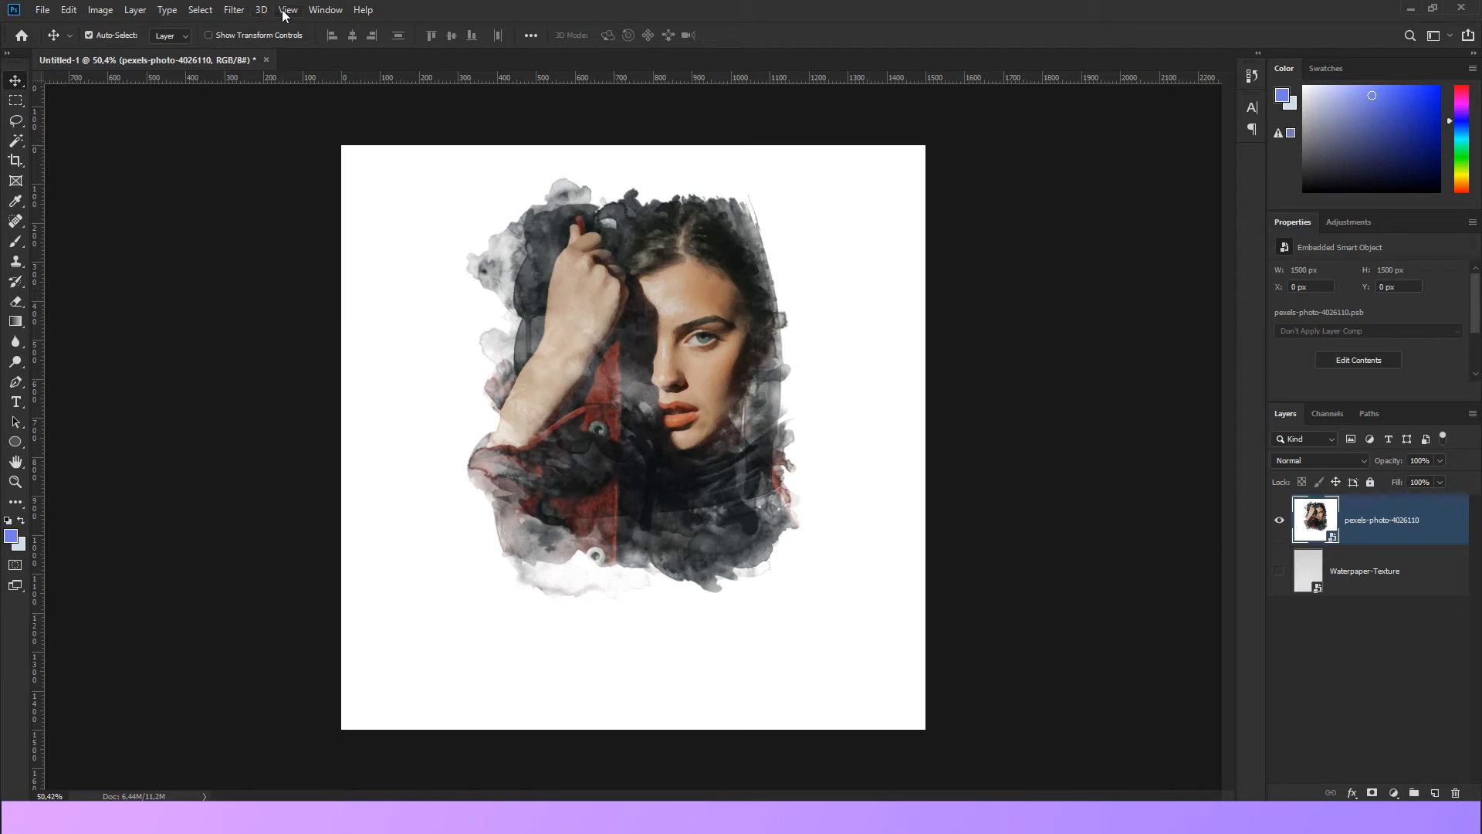
Move the Waterpaper-Texture layer above the portrait, make it visible, and set its blend mode to Multiply
{"action": "left_click", "coordinate": [232, 10]}
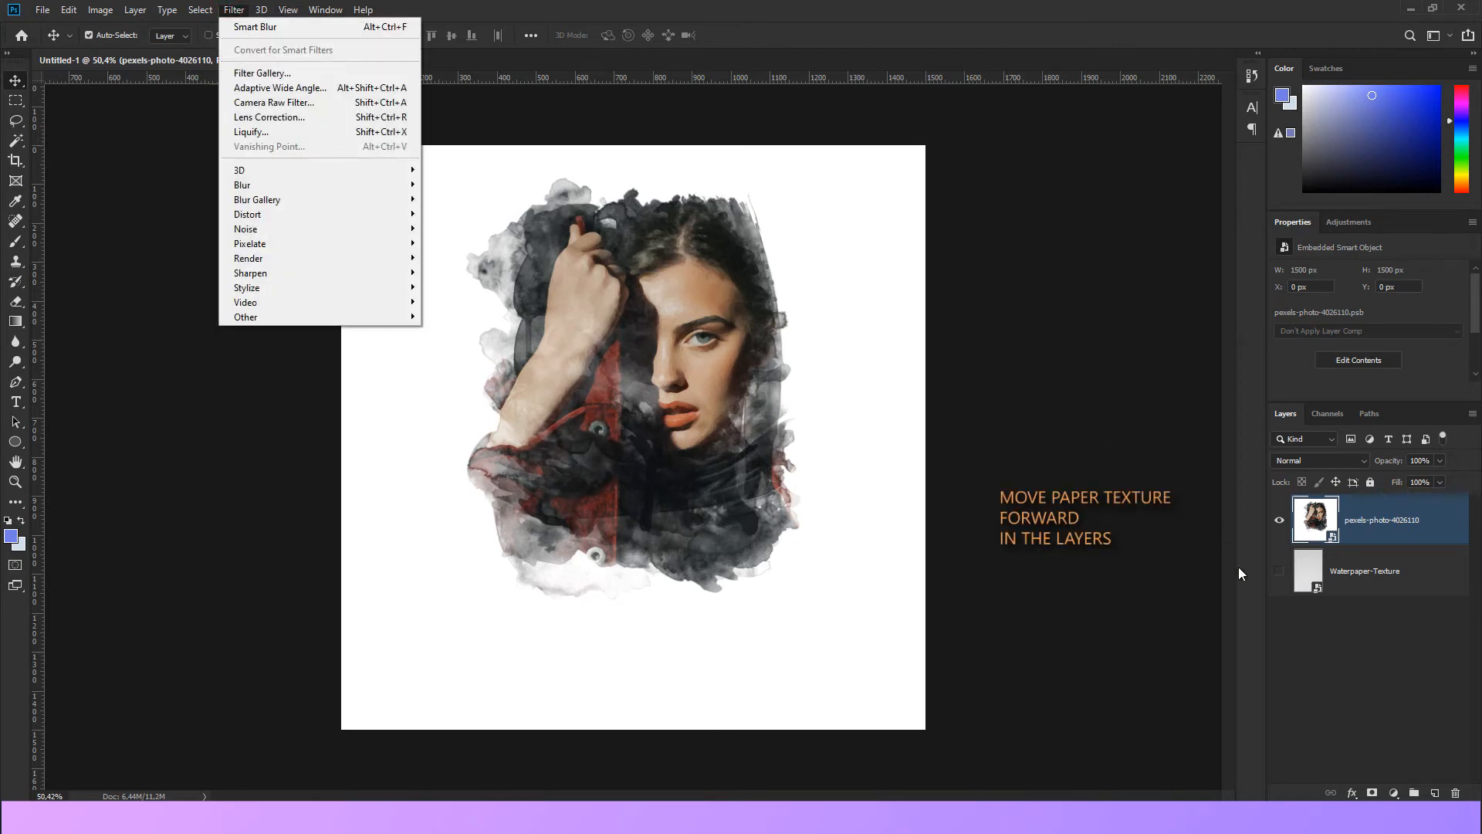
{"action": "left_click", "coordinate": [1299, 642]}
{"action": "left_click_drag", "start_coordinate": [1351, 588], "coordinate": [1315, 533]}
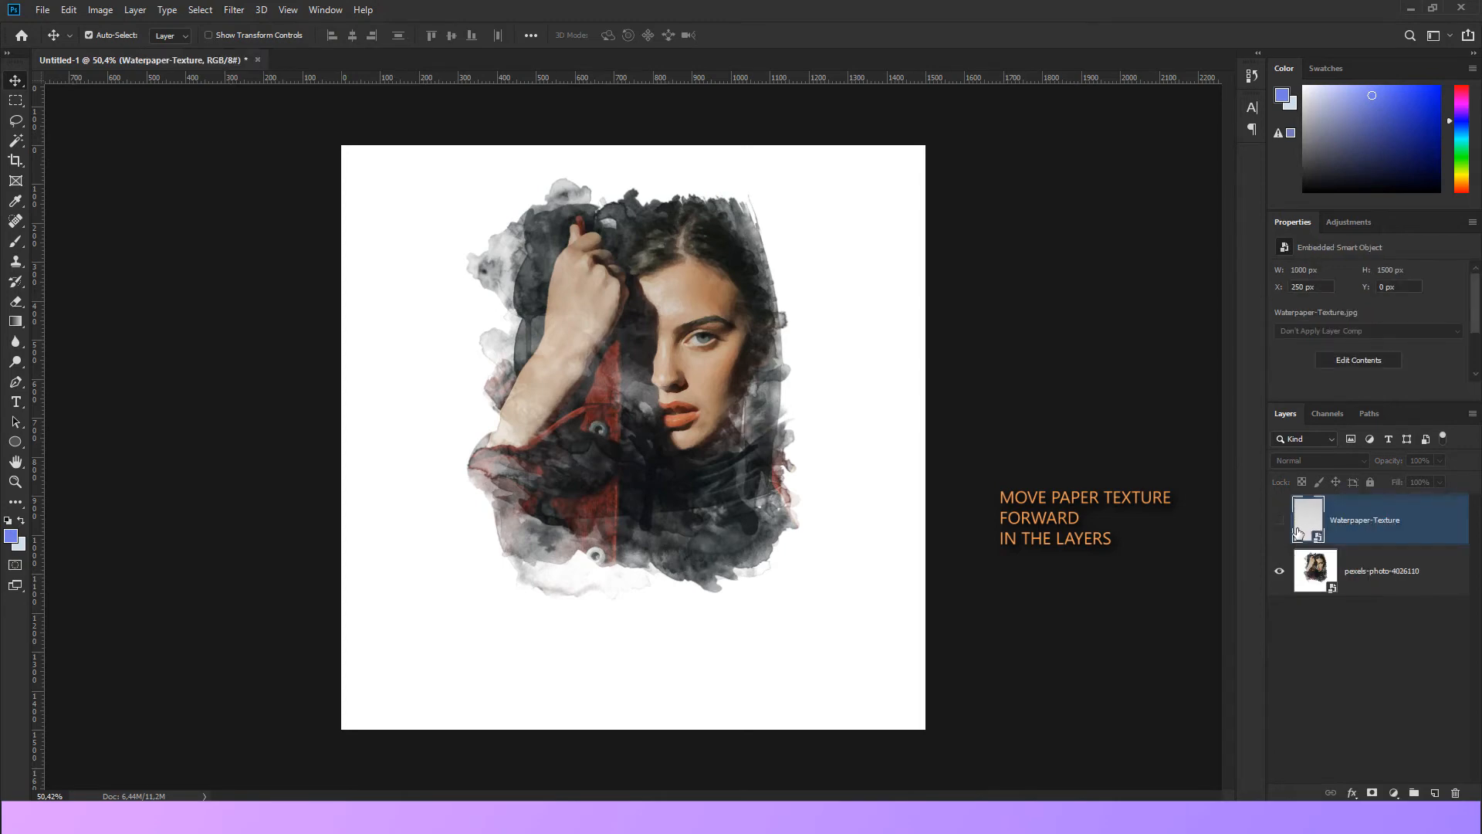
{"action": "left_click", "coordinate": [1279, 520]}
{"action": "left_click", "coordinate": [1319, 462]}
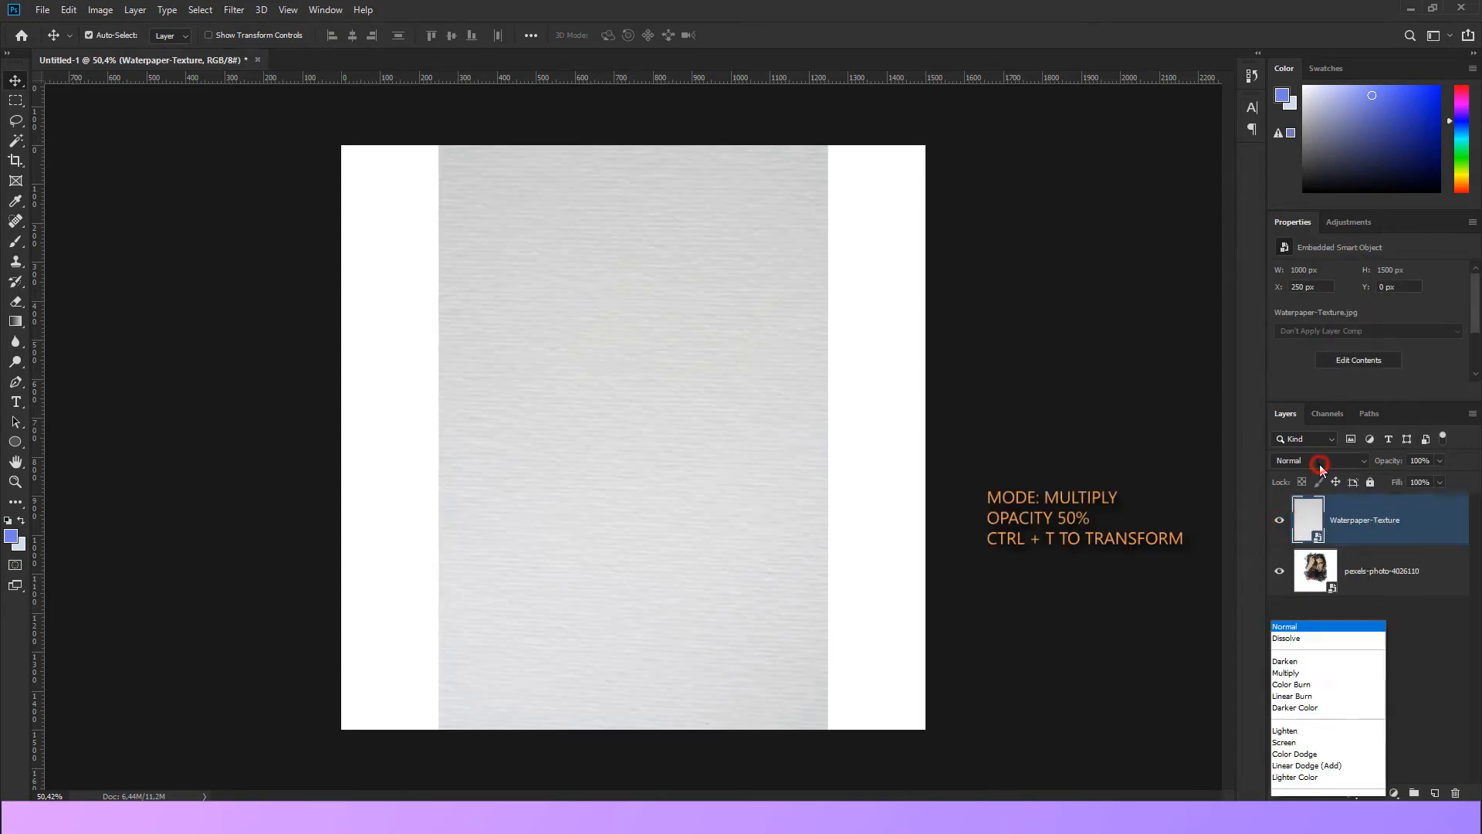
{"action": "left_click", "coordinate": [1308, 476]}
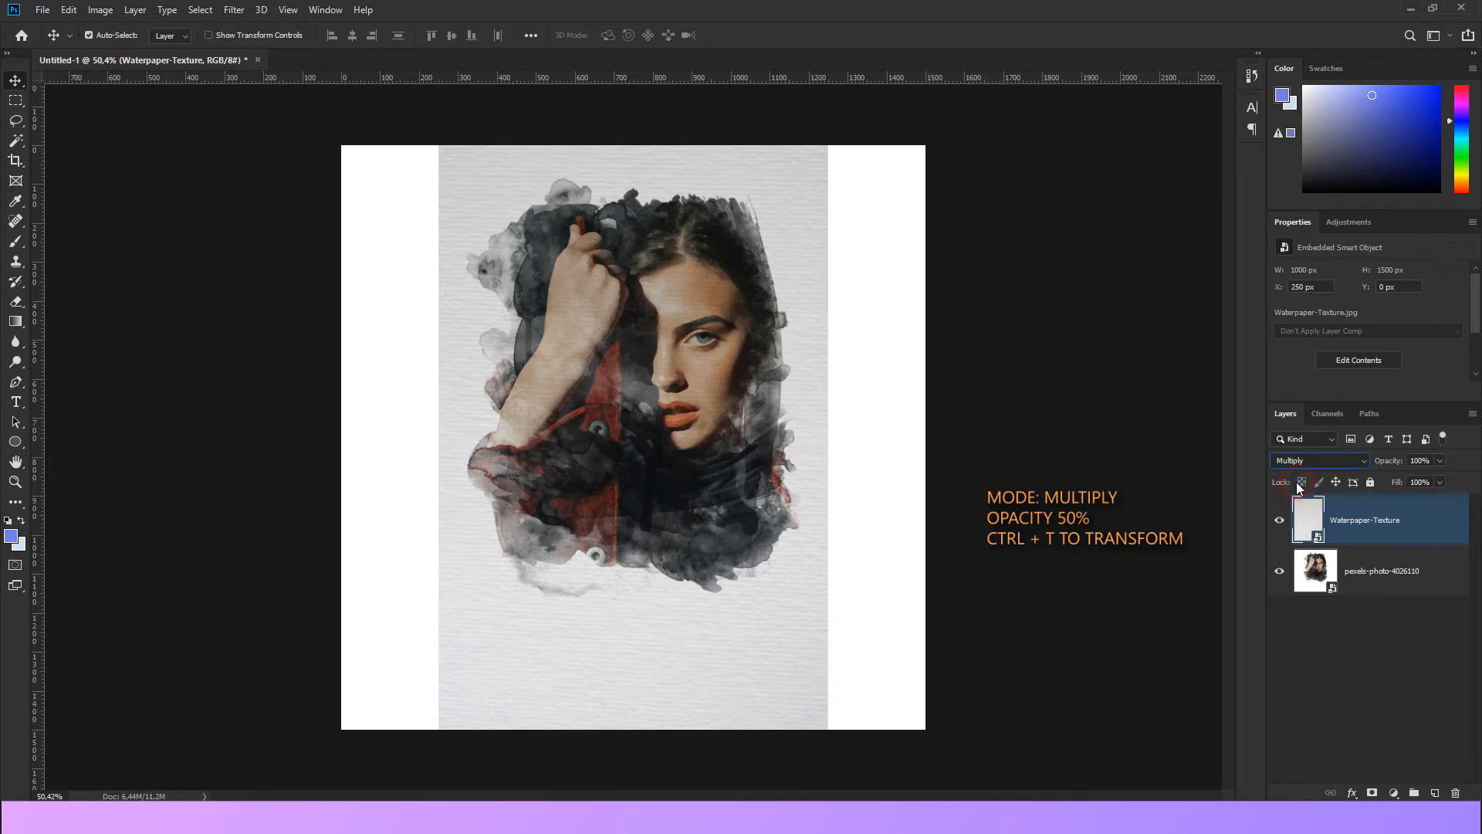
Scale the paper texture to 1500 px wide so it covers the whole canvas, and set its opacity to 51%
{"action": "key", "text": "ctrl+t"}
{"action": "key", "text": "ctrl+t"}
{"action": "left_click_drag", "start_coordinate": [826, 436], "coordinate": [925, 437]}
{"action": "key", "text": "Return"}
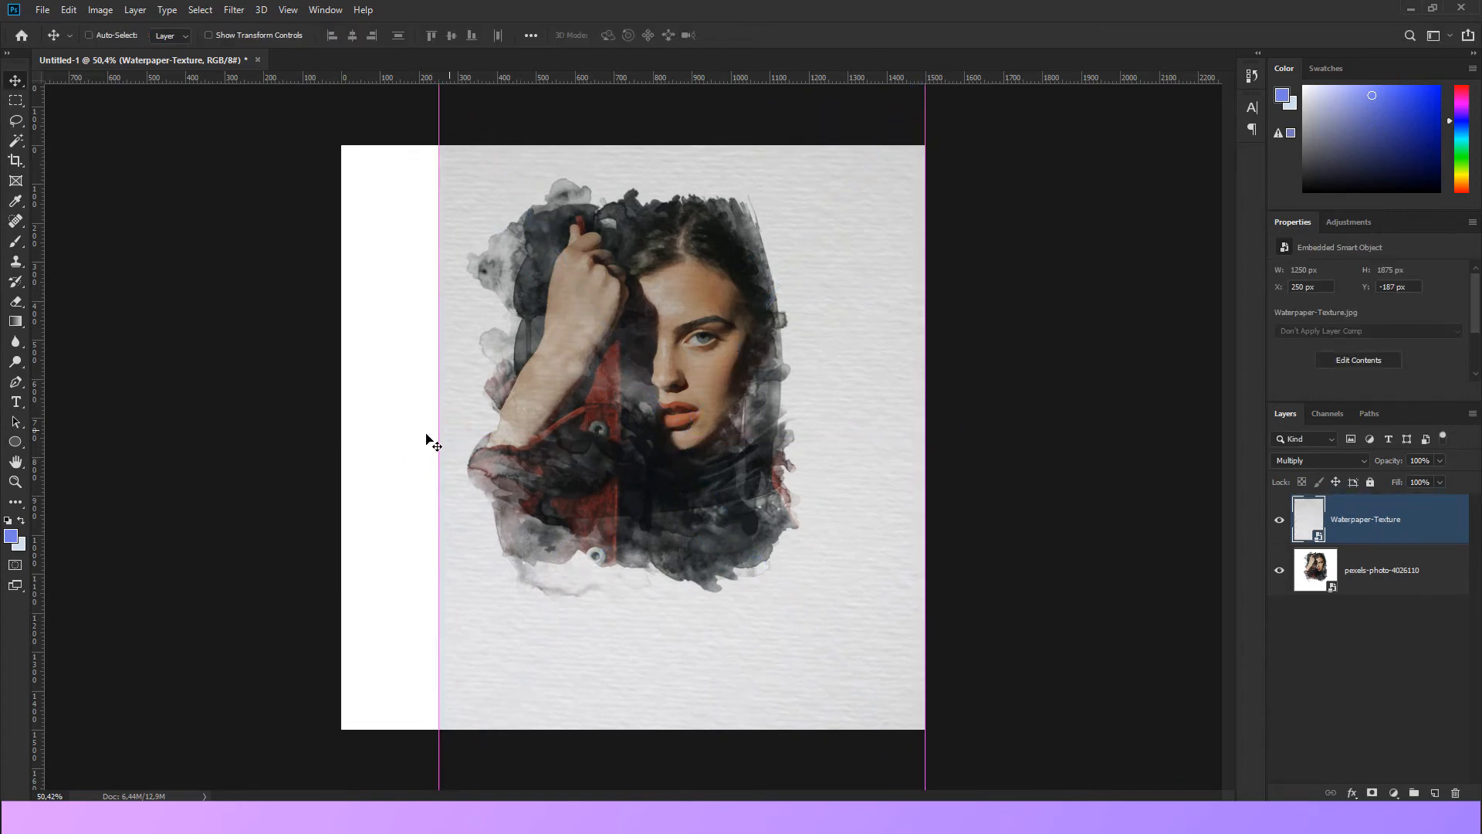
{"action": "key", "text": "ctrl+t"}
{"action": "left_click_drag", "start_coordinate": [437, 436], "coordinate": [340, 458]}
{"action": "key", "text": "Return"}
{"action": "mouse_move", "coordinate": [1389, 468]}
{"action": "left_mouse_down"}
{"action": "mouse_move", "coordinate": [1377, 465]}
{"action": "mouse_move", "coordinate": [1389, 473]}
{"action": "left_mouse_up"}
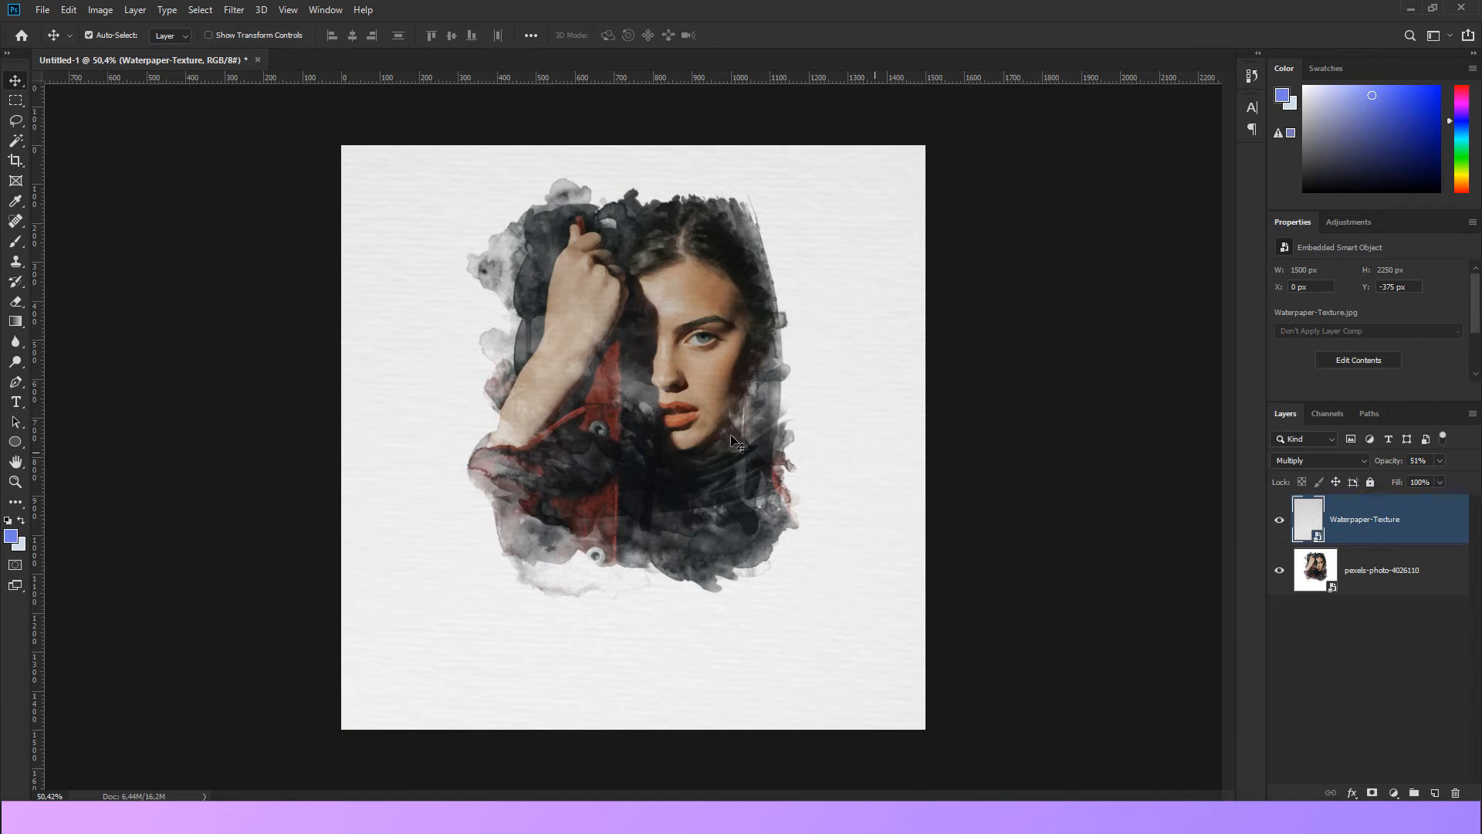
Hide the paper texture to select the portrait smart object on the canvas, and show the texture again
{"action": "left_click", "coordinate": [1279, 522]}
{"action": "mouse_move", "coordinate": [662, 423]}
{"action": "left_mouse_down"}
{"action": "mouse_move", "coordinate": [663, 451]}
{"action": "mouse_move", "coordinate": [661, 423]}
{"action": "left_mouse_up"}
{"action": "left_click", "coordinate": [1279, 521]}
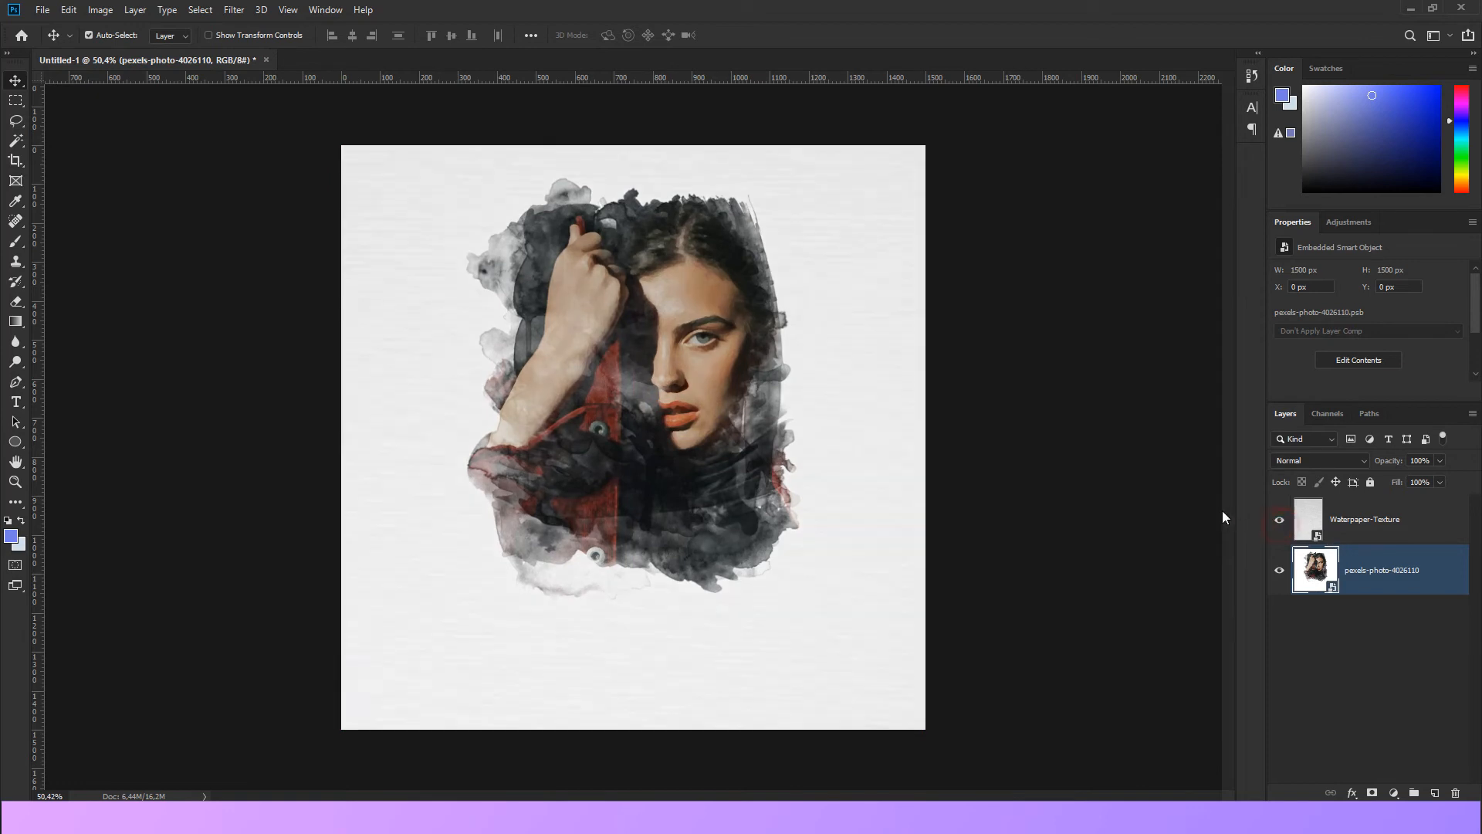
In the Camera Raw Filter, set Temperature -7, Tint -1, Exposure -0.35, Contrast +3, Highlights -13, Shadows -8, Whites +11 and Blacks -3
{"action": "left_click", "coordinate": [234, 10]}
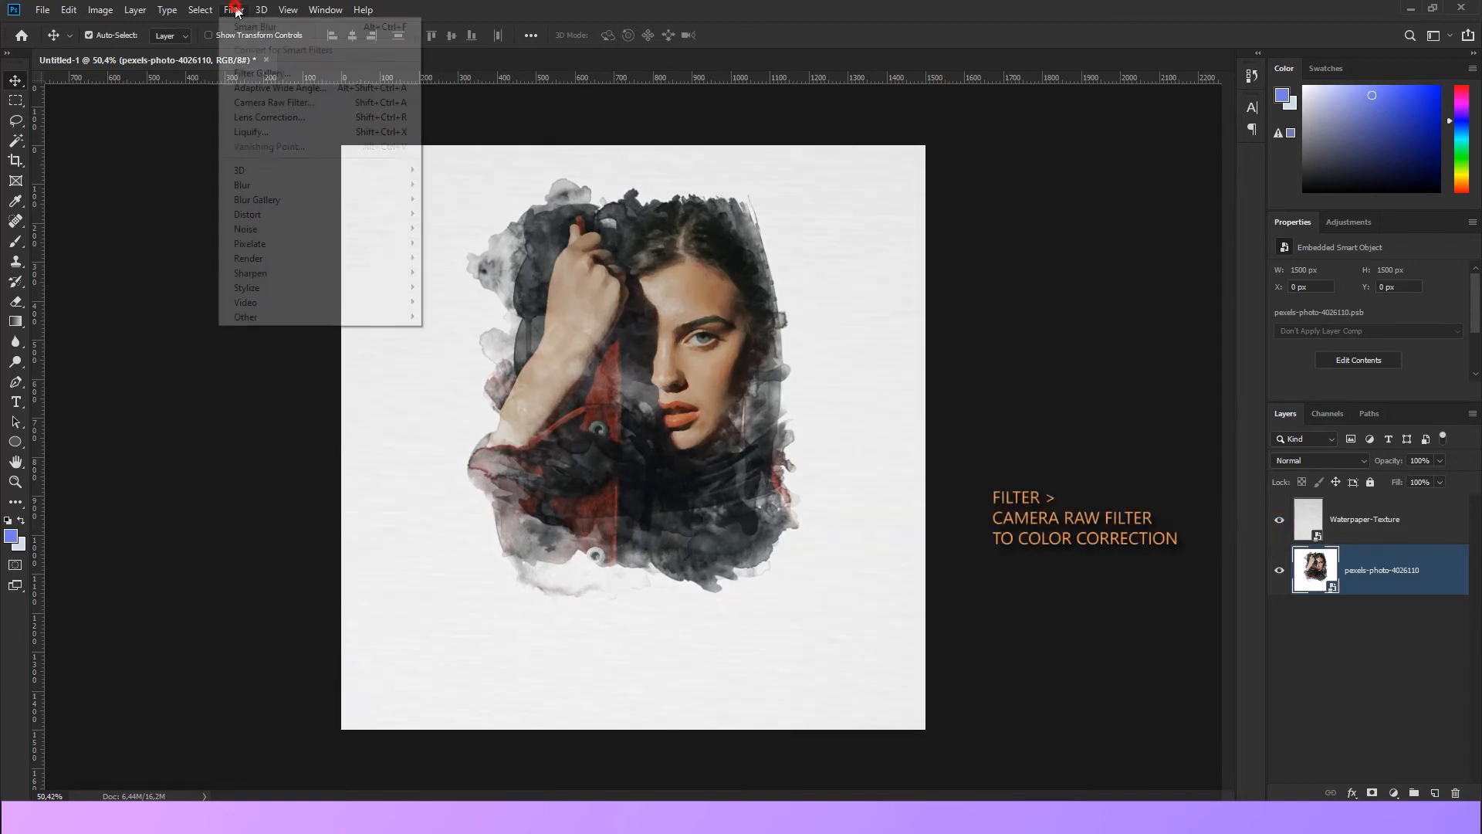
{"action": "left_click", "coordinate": [264, 104]}
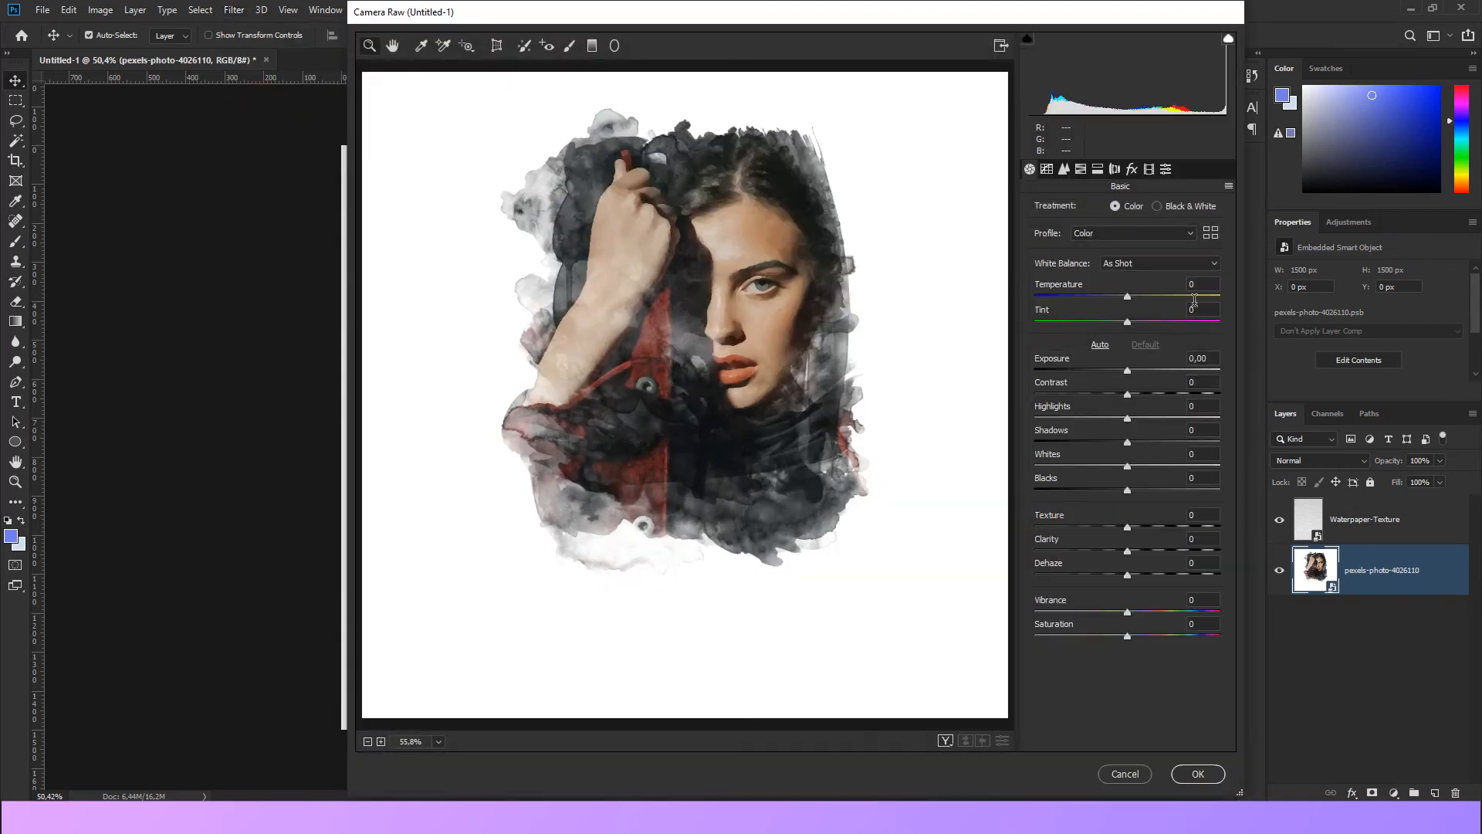
{"action": "left_click_drag", "start_coordinate": [1128, 297], "coordinate": [1126, 323]}
{"action": "left_click_drag", "start_coordinate": [1128, 370], "coordinate": [1124, 500]}
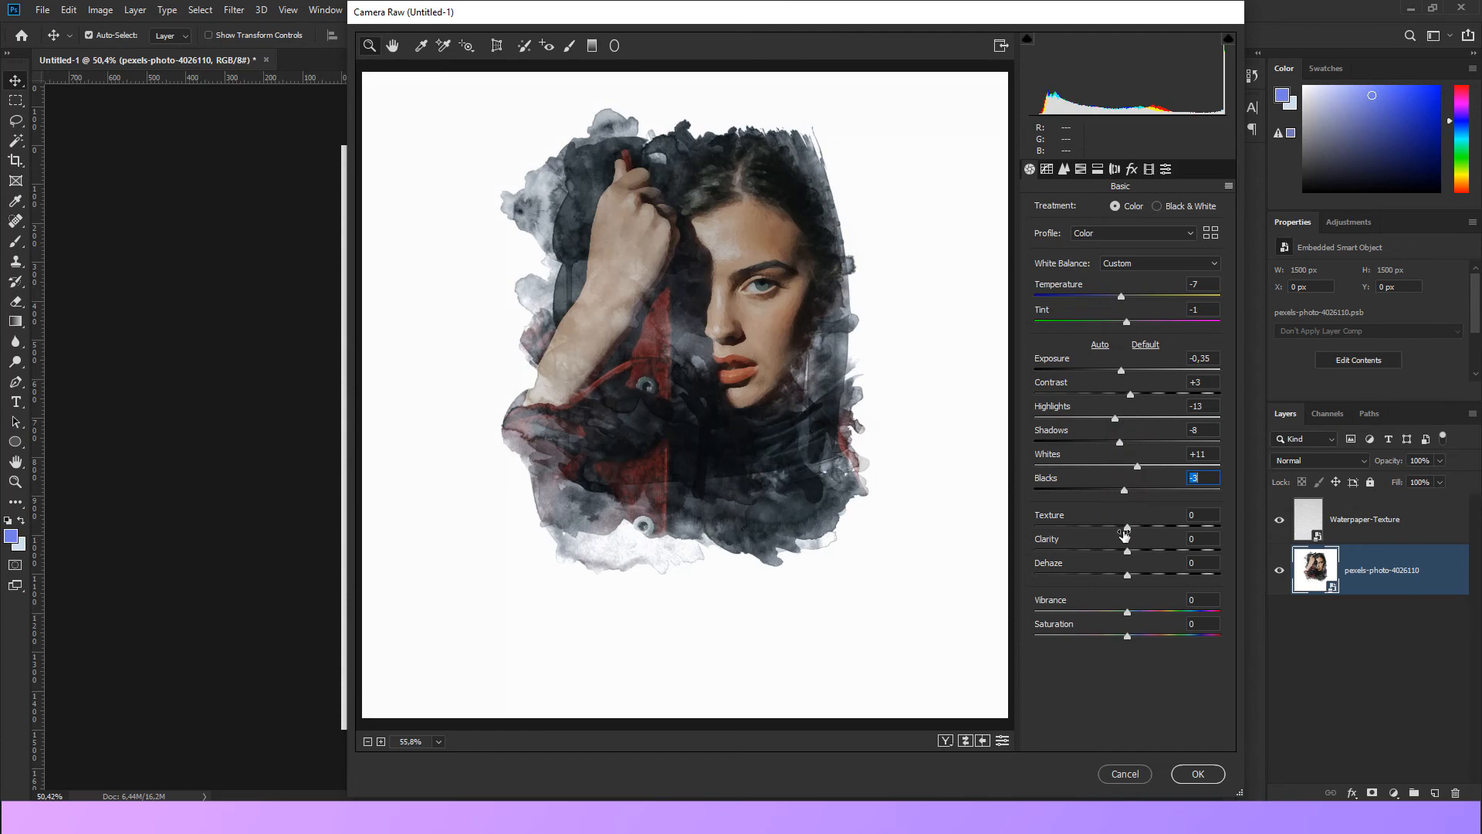
Set Texture to +5, Clarity to +4, Dehaze to +12 and Vibrance to +17, and apply the Camera Raw Filter
{"action": "left_click_drag", "start_coordinate": [1127, 532], "coordinate": [1148, 617]}
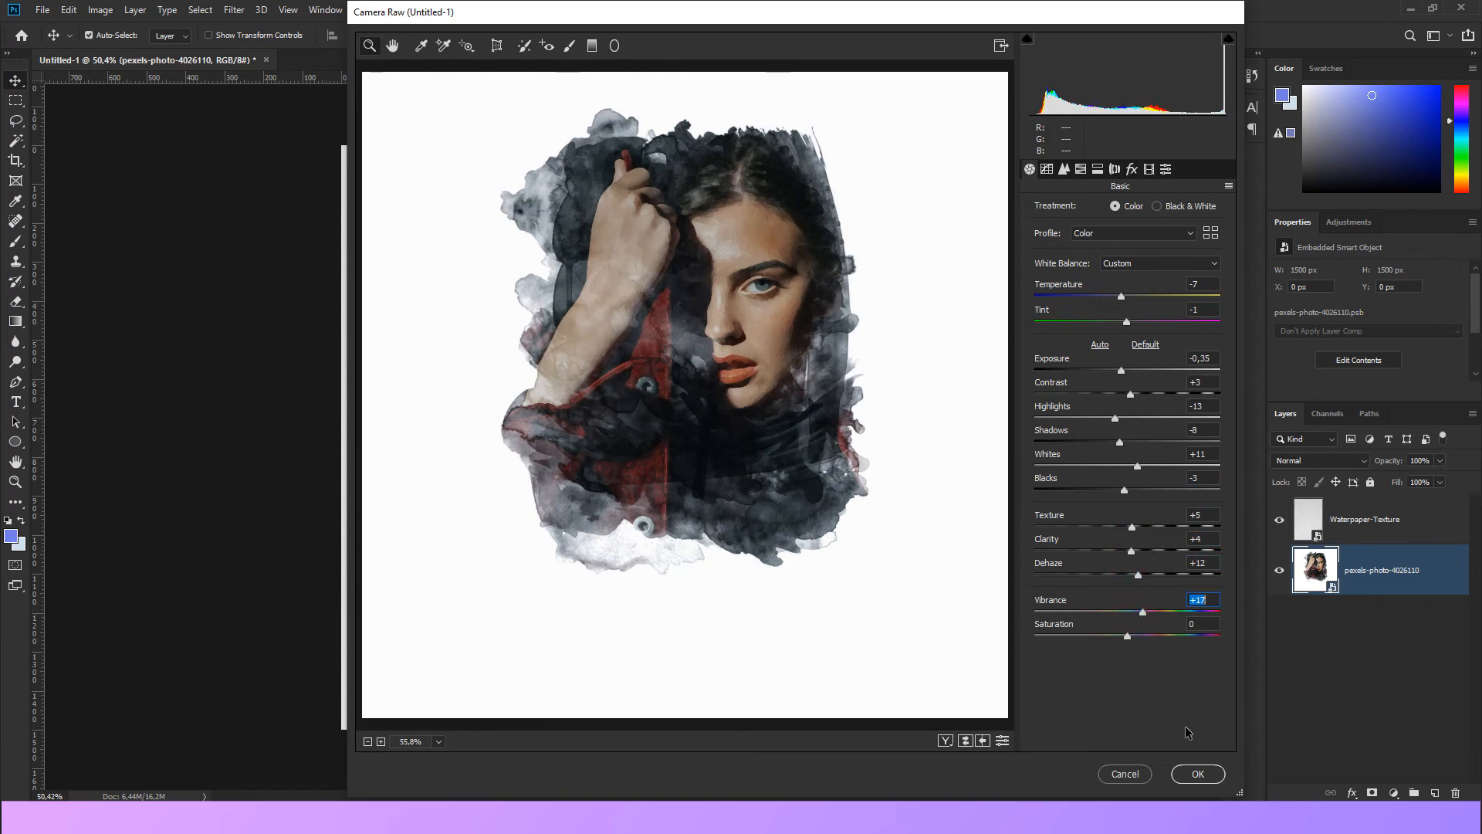
{"action": "left_click", "coordinate": [1197, 774]}
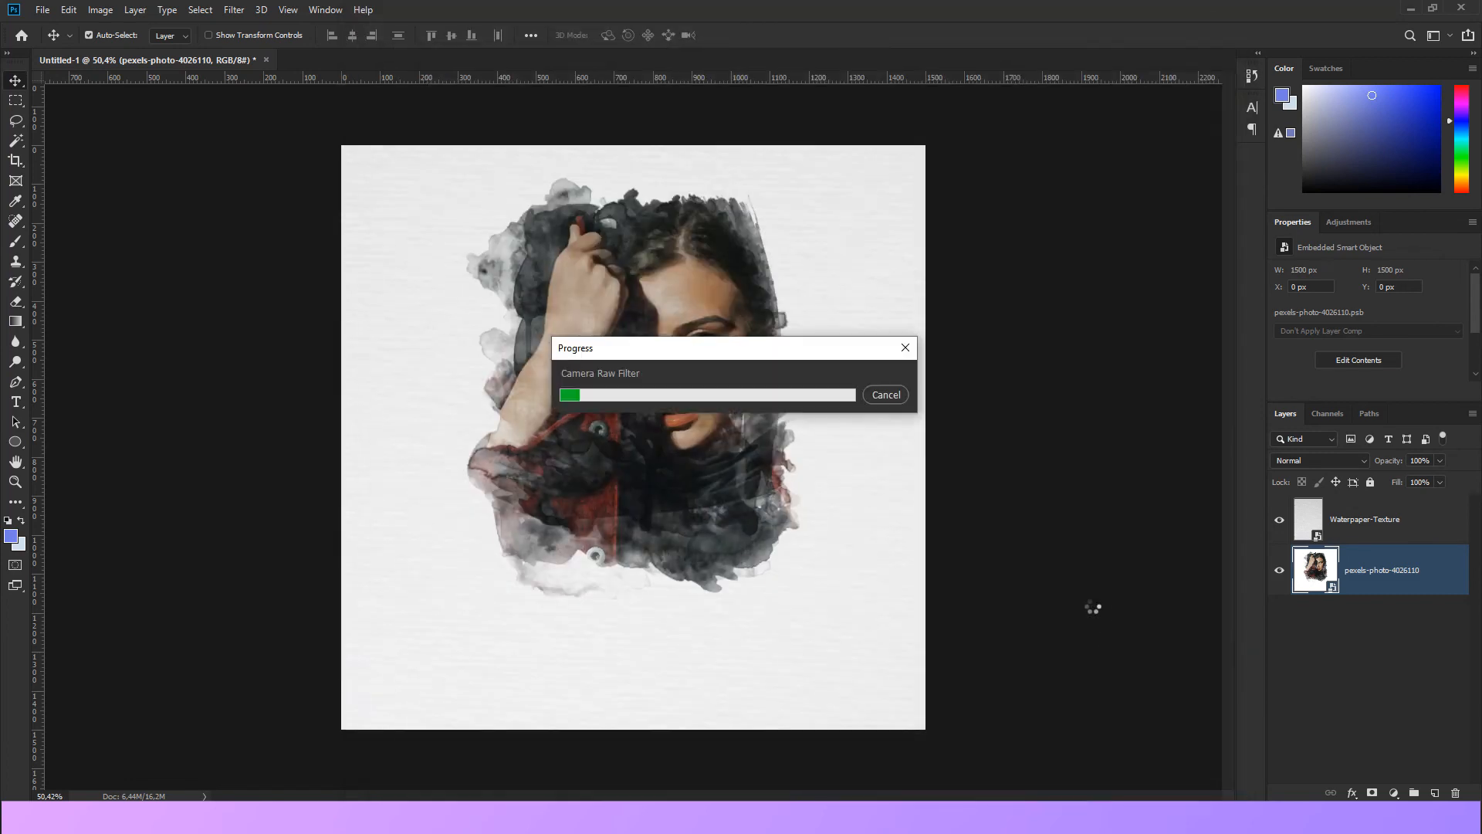